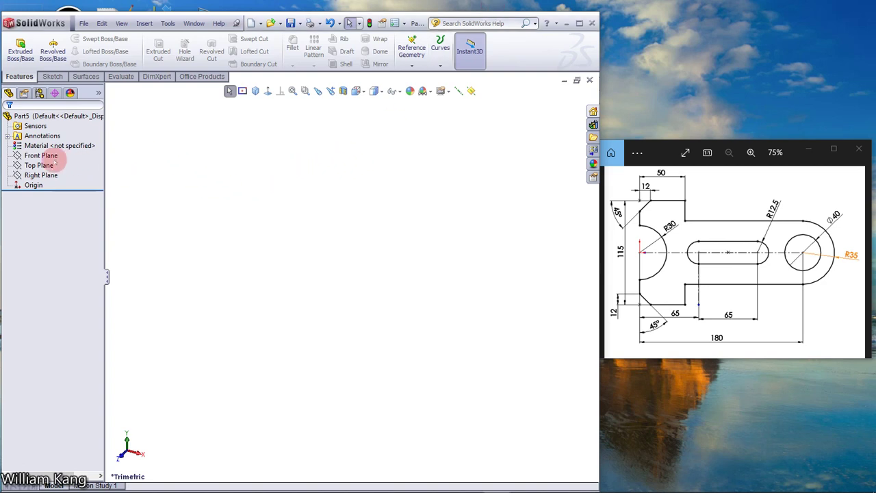
- Select the Front Plane and start a new sketch (Sketch2) on it
click(40, 156)
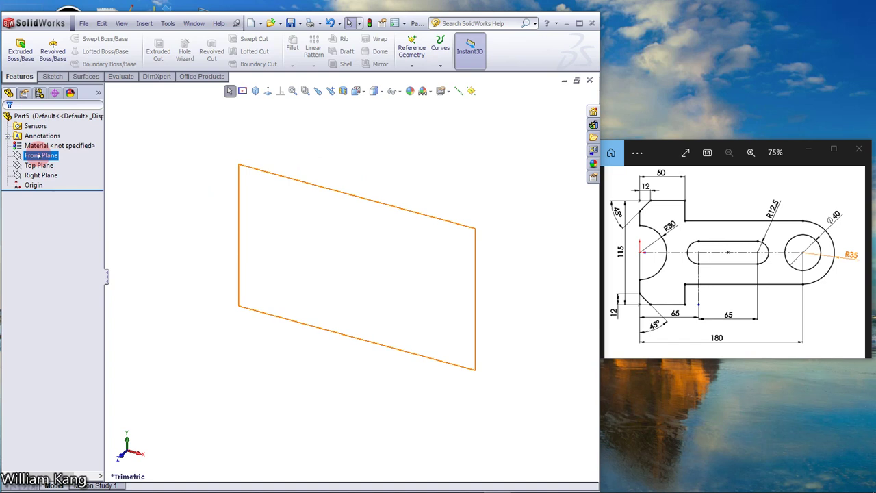
click(40, 156)
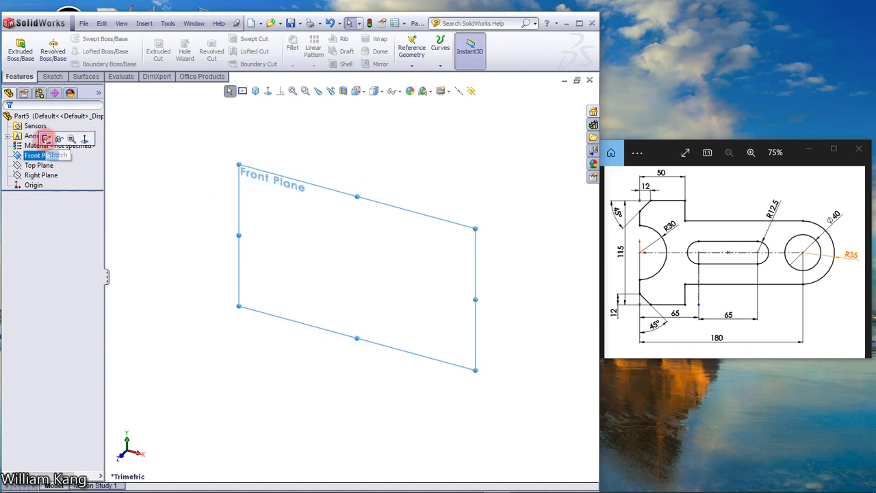
click(46, 139)
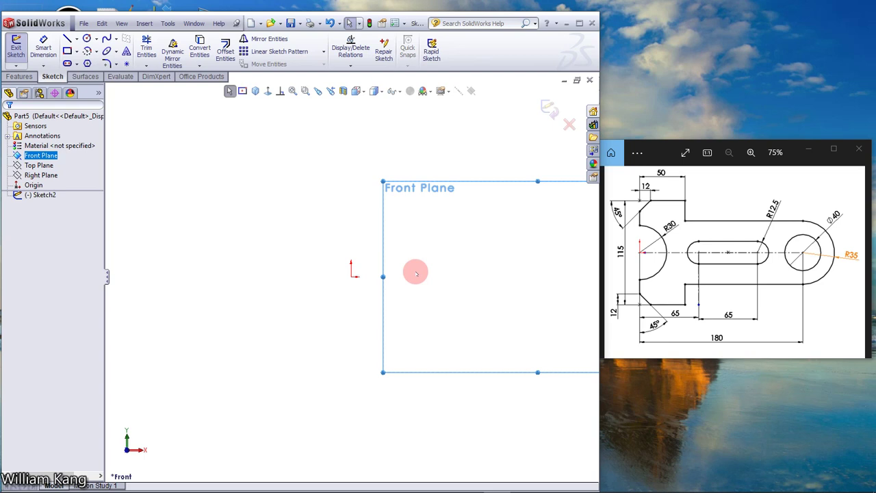
- Draw a horizontal centreline about 197 mm long running right from the origin
mouse_move(415, 268)
ctrl+middle_down()
mouse_move(379, 278)
mouse_move(208, 284)
ctrl+middle_up()
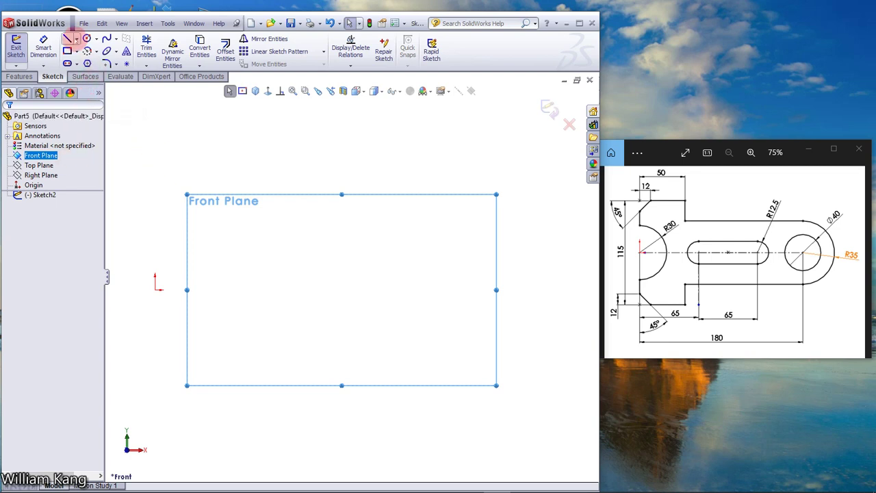
click(76, 39)
click(89, 62)
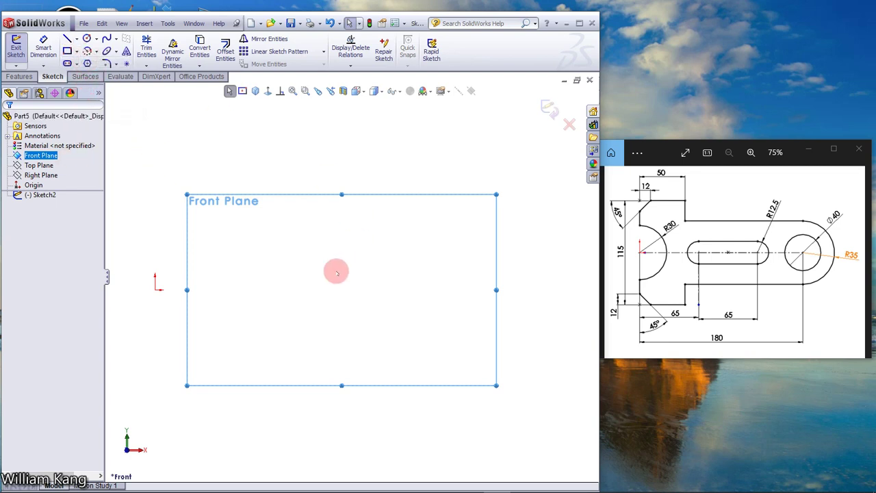
drag(157, 289, 498, 290)
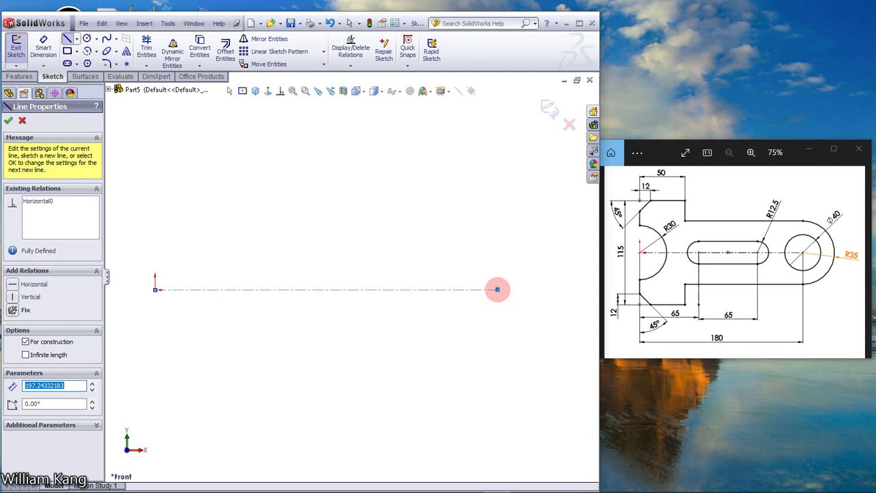
key(Escape)
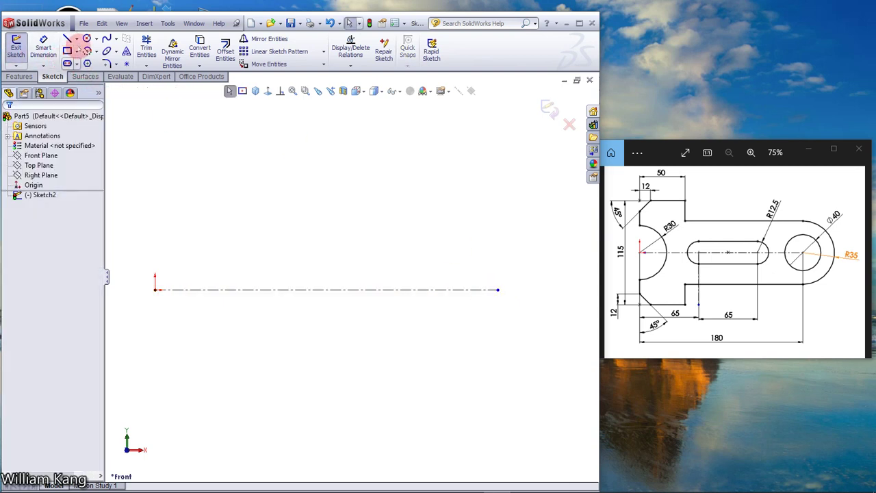
- Draw a 90° centre-point arc on the origin, from the centreline to directly above the origin
click(97, 51)
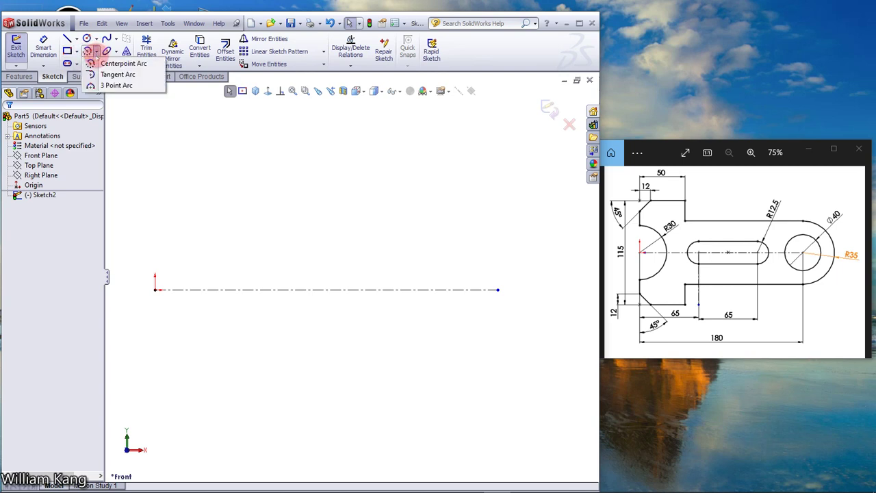
click(102, 63)
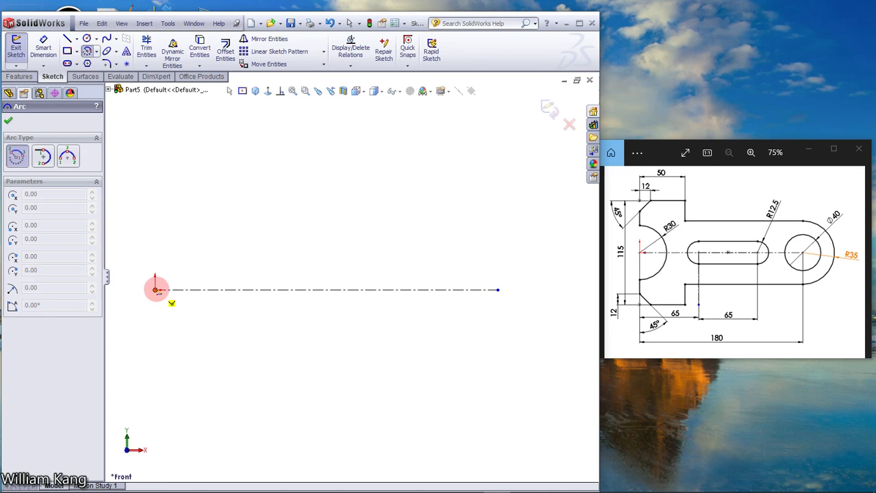
click(156, 289)
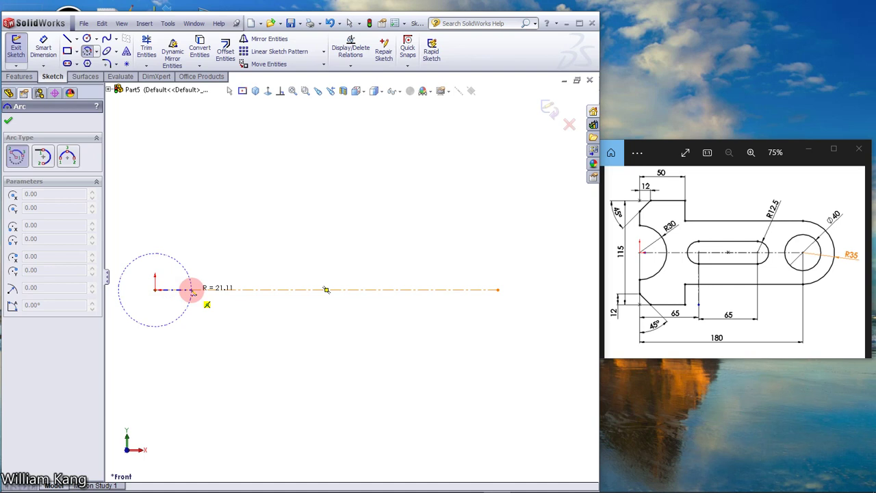
click(193, 289)
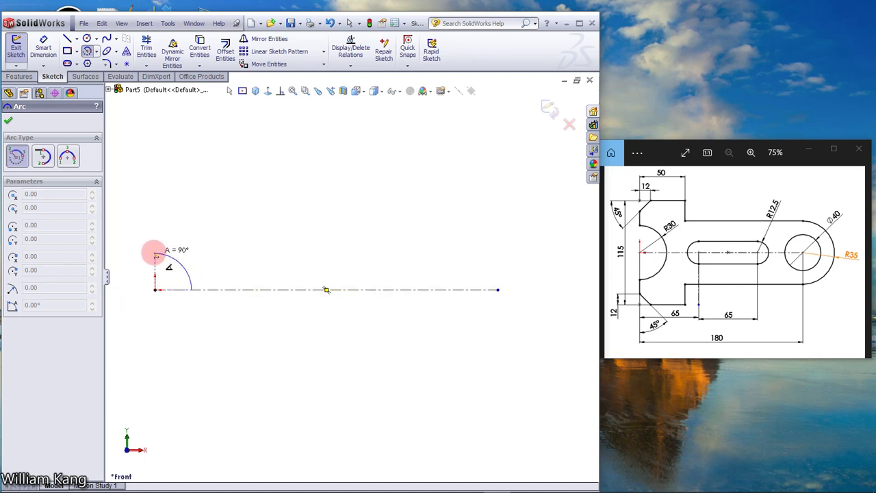
click(156, 255)
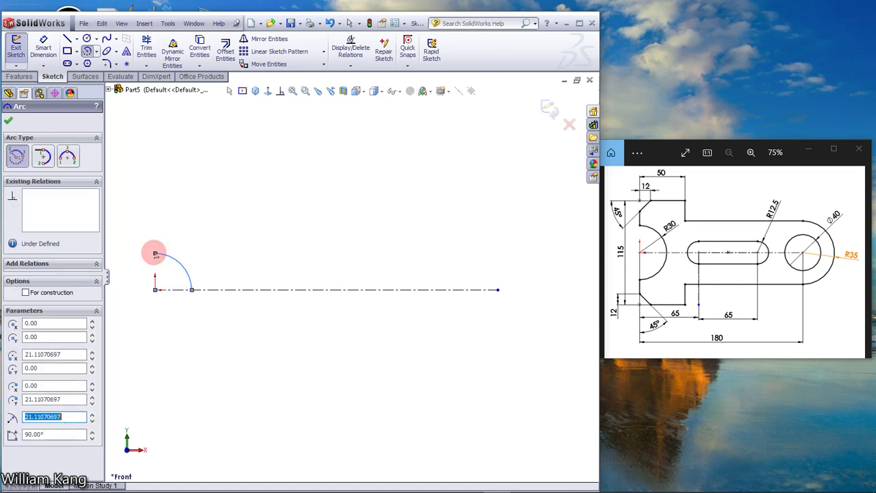
click(42, 48)
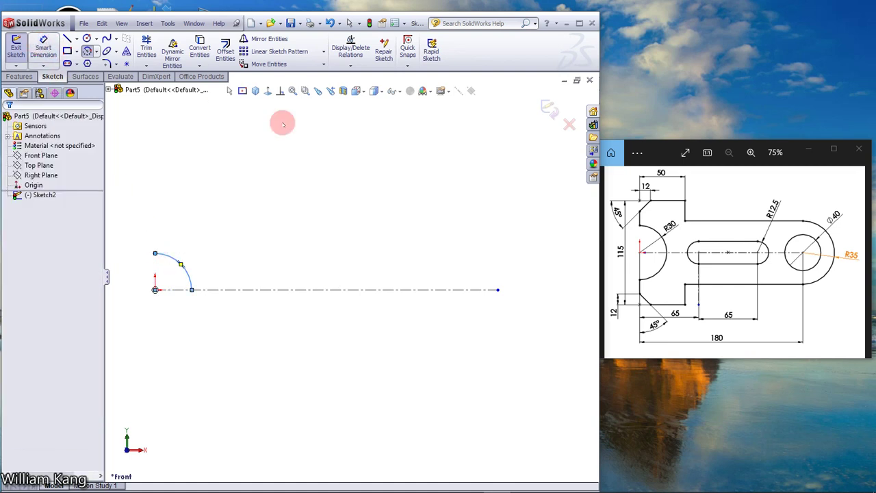
- Dimension the quarter arc's radius as R30
click(188, 270)
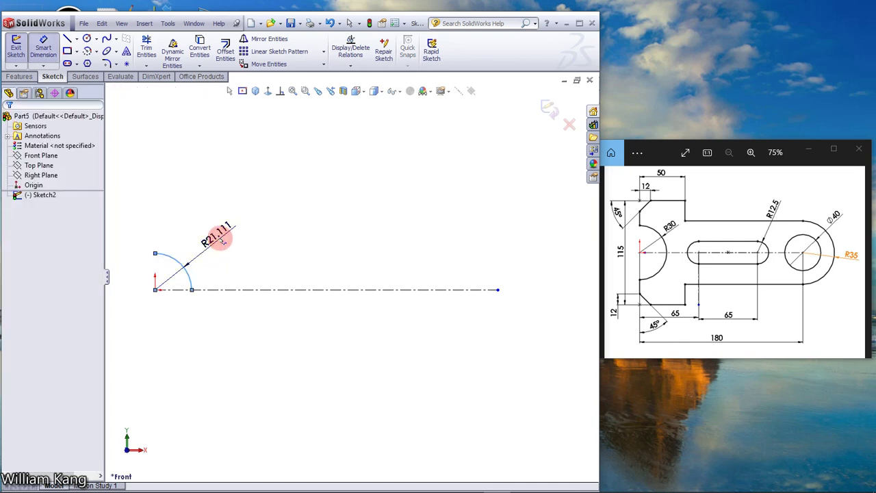
click(220, 238)
text(3)
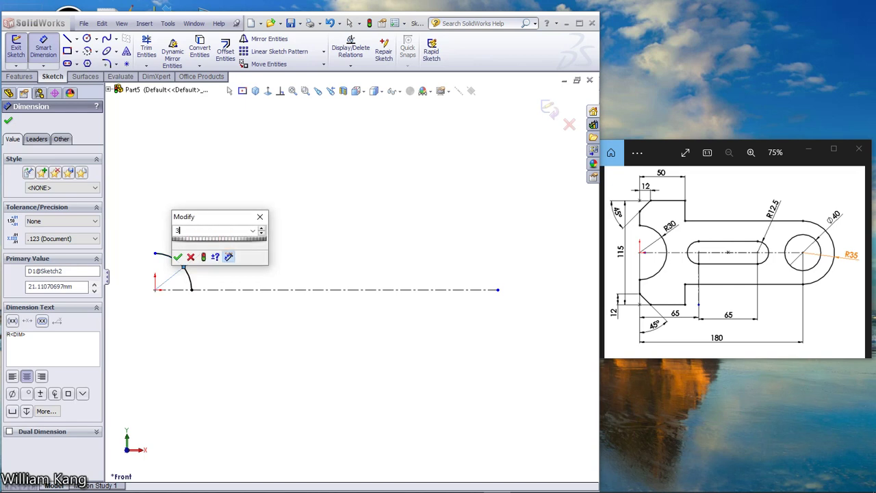
text(0)
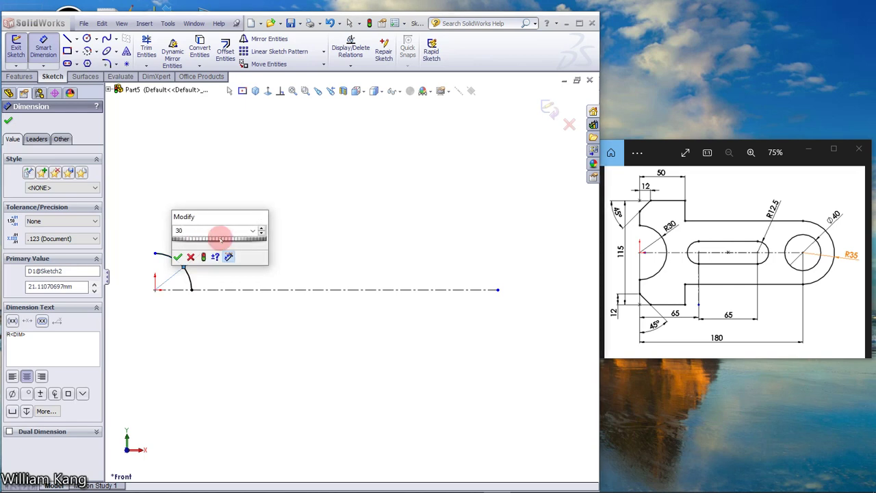
key(Return)
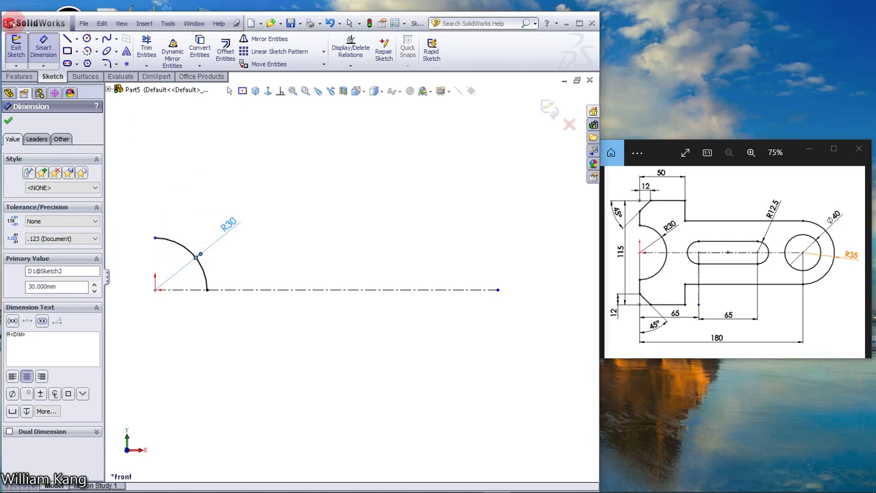
click(71, 41)
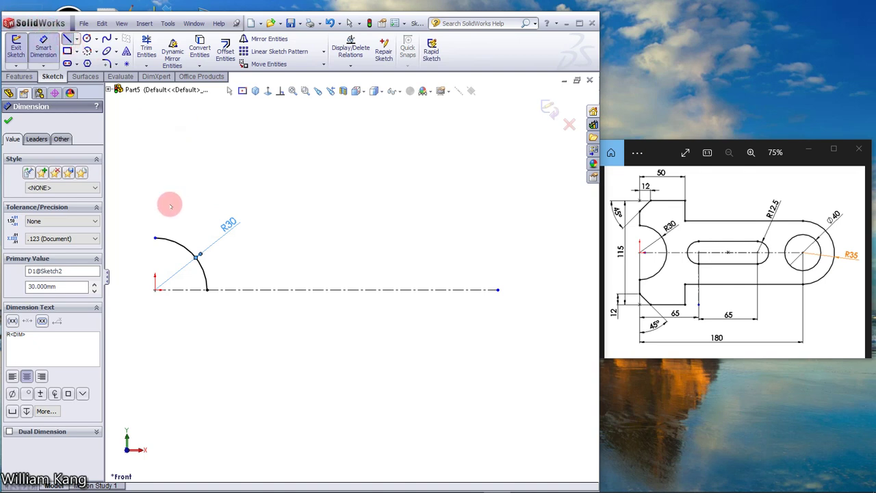
- Draw connected lines: up from the arc end, right along the top, a short step down, then a long edge right
drag(155, 238, 154, 184)
click(154, 183)
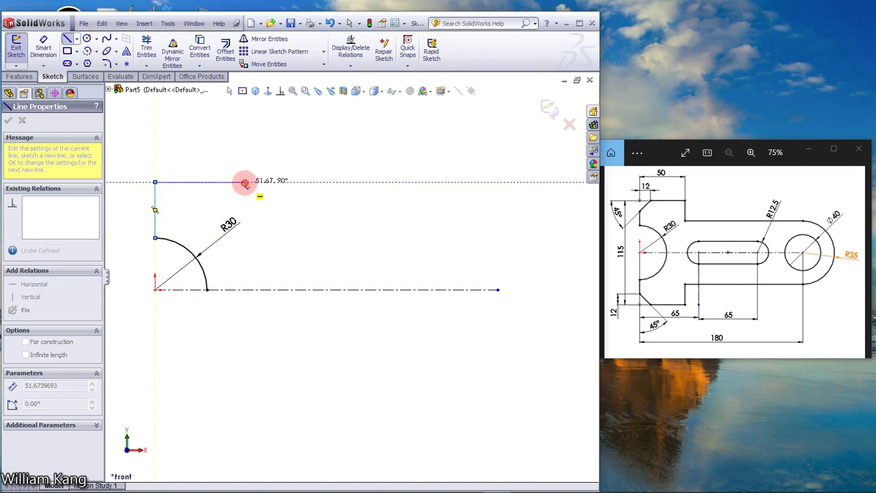
click(245, 183)
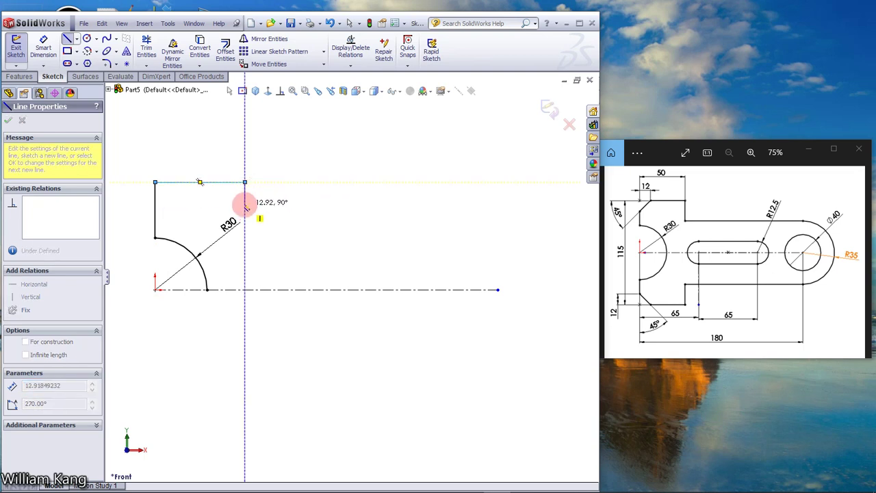
click(245, 204)
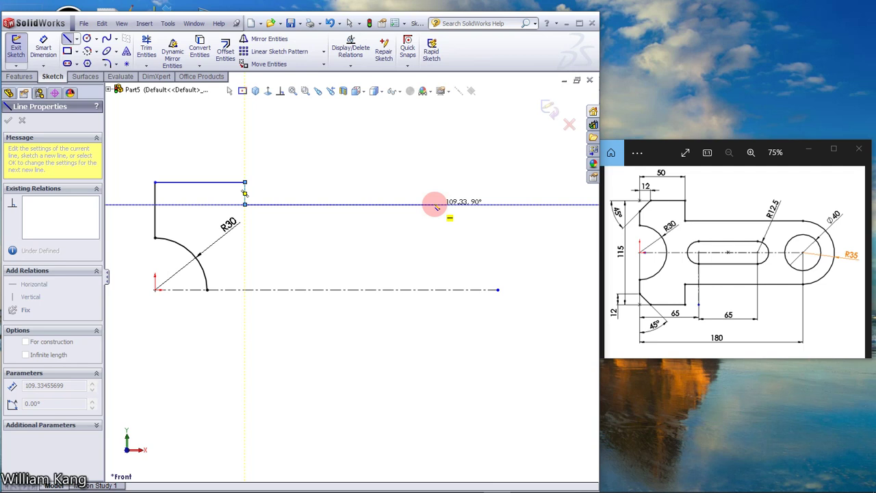
click(434, 205)
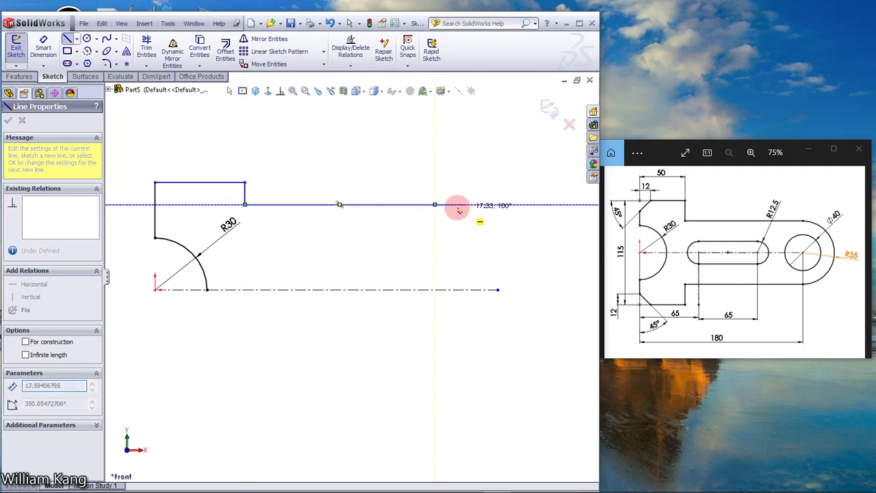
mouse_move(435, 204)
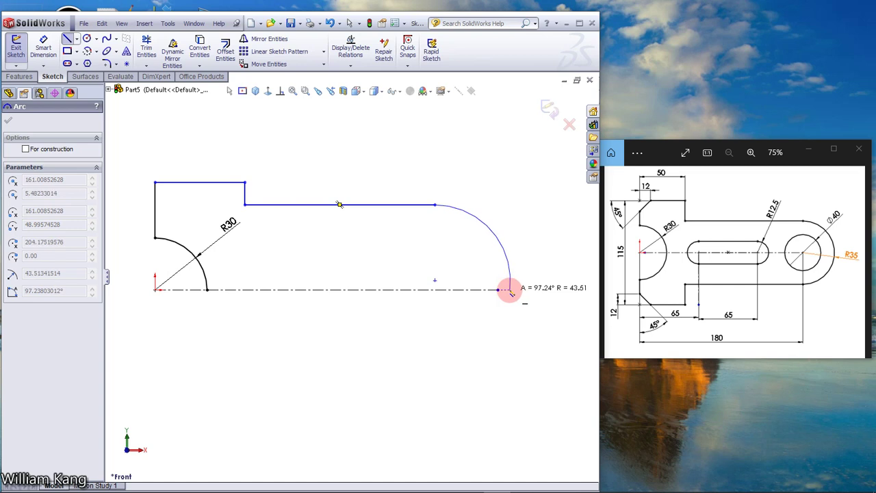
- Finish the right end with a tangent arc curving down to the centreline
click(510, 291)
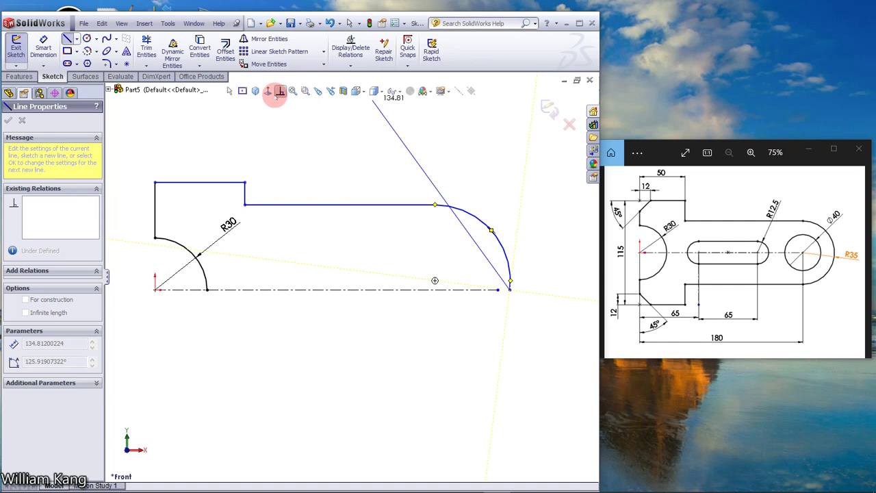
key(Escape)
key(Escape)
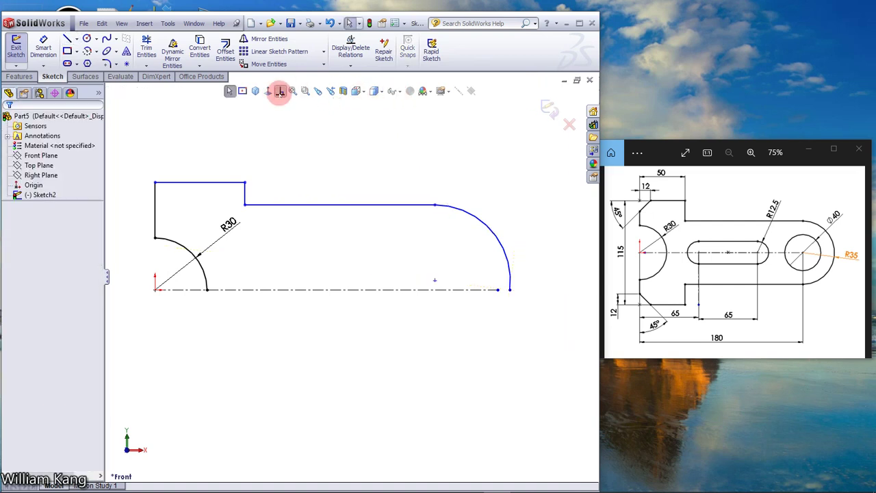
click(280, 93)
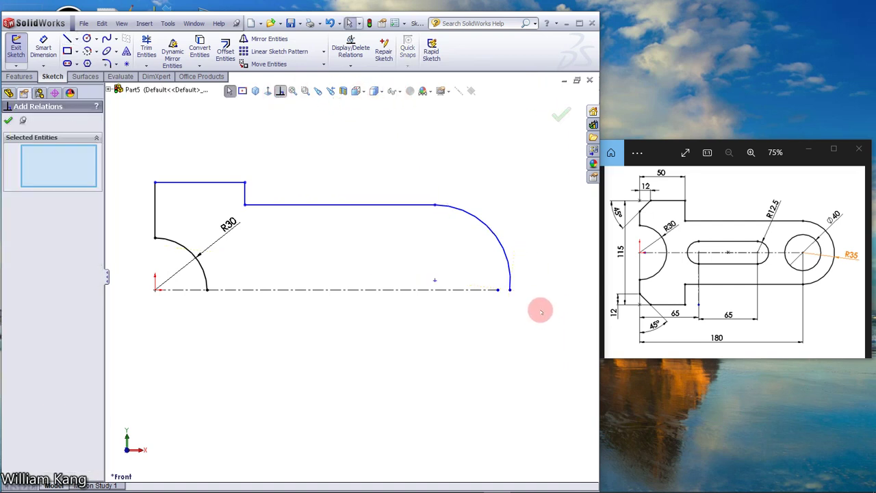
- Make the right arc's centre point coincident with the centreline and extend the centreline past the arc
click(436, 282)
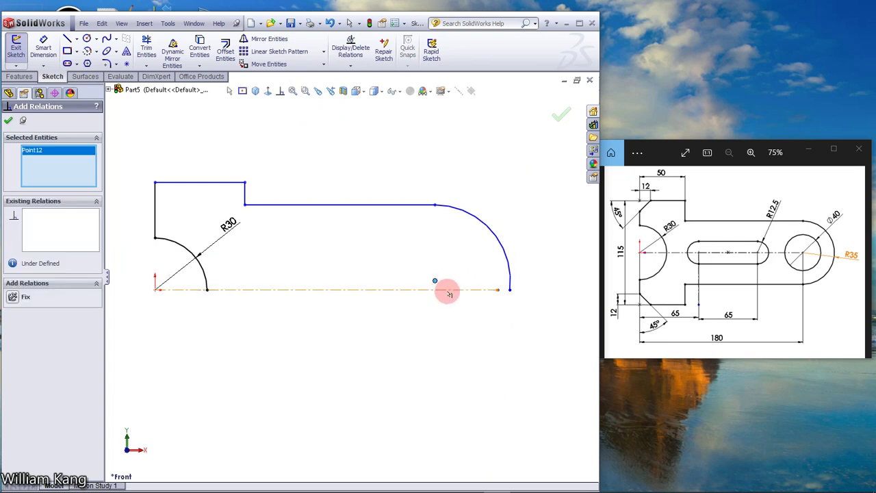
click(448, 291)
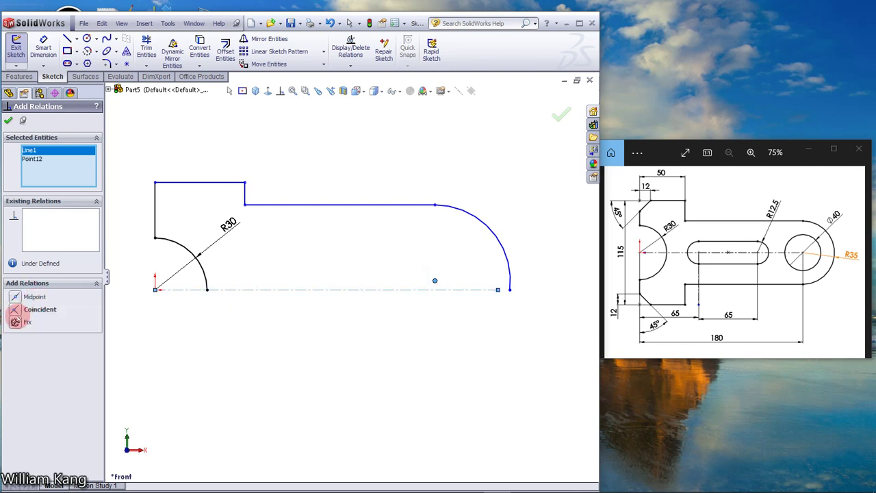
click(15, 309)
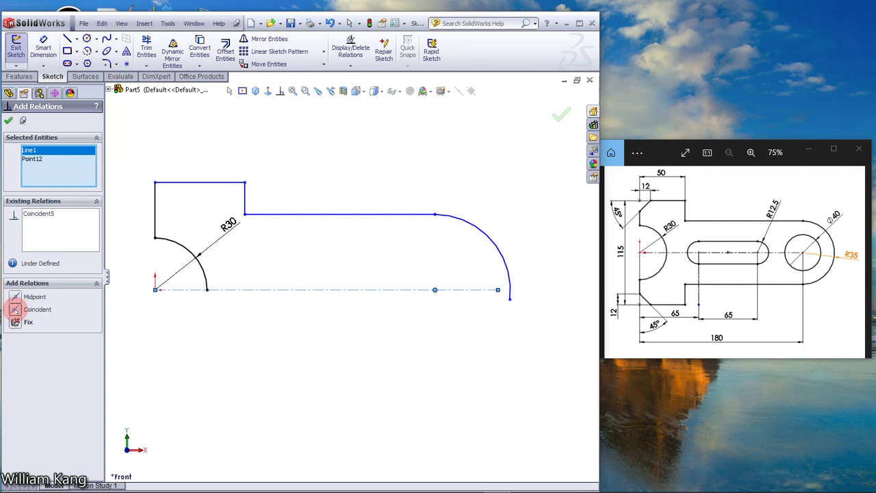
click(9, 120)
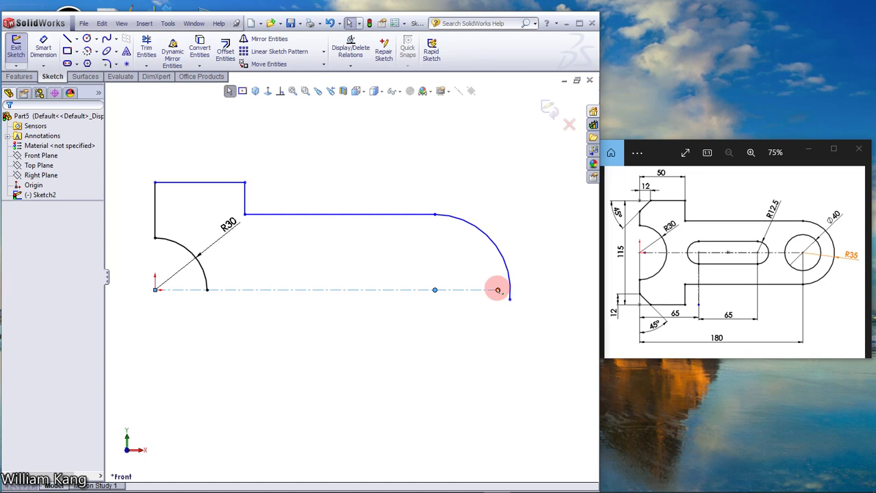
drag(497, 290, 551, 290)
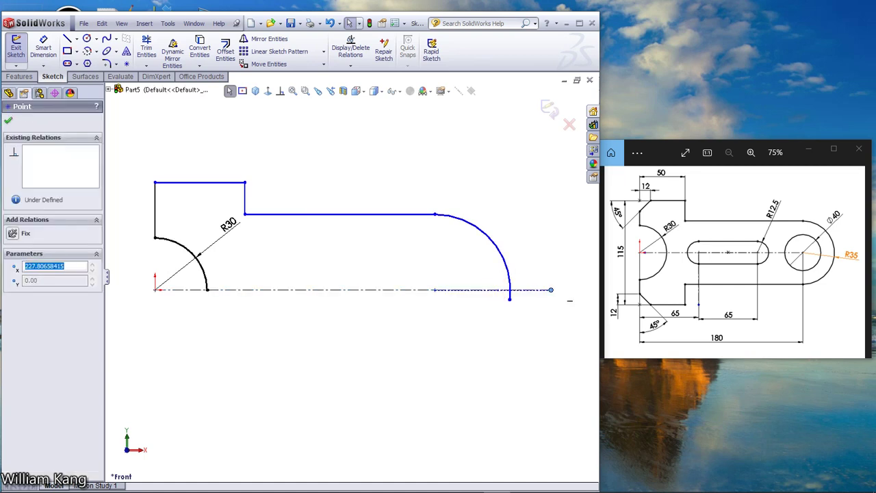
click(525, 352)
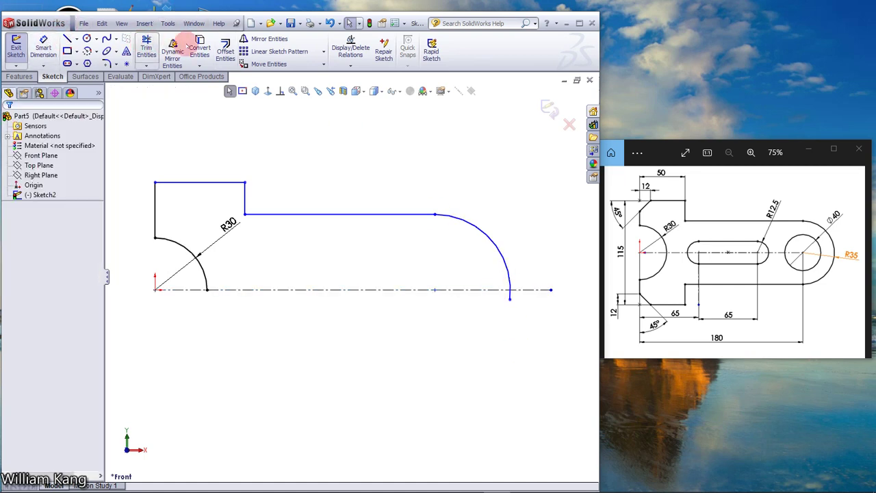
- Trim away the right arc's small tail below the centreline
click(147, 49)
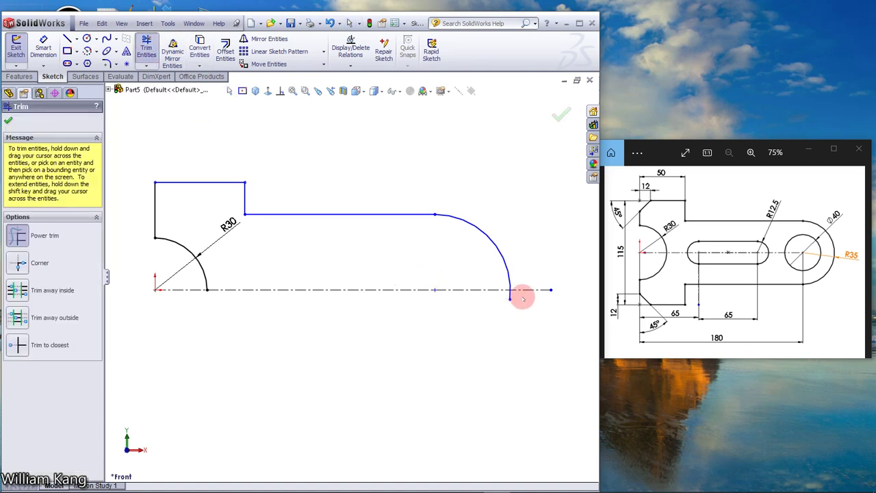
mouse_move(522, 297)
mouse_down()
mouse_move(504, 297)
mouse_move(522, 321)
mouse_up()
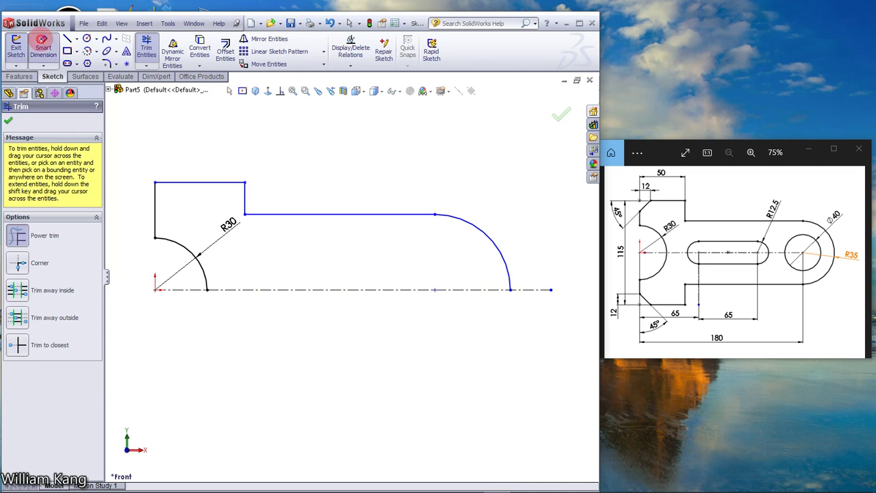
click(42, 42)
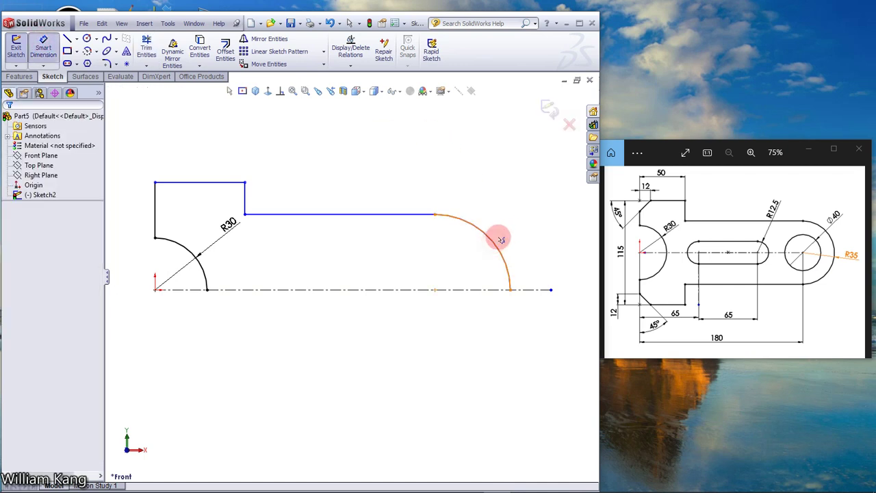
- Dimension the right arc as R35 and place its centre 180 from the origin
click(498, 239)
click(528, 220)
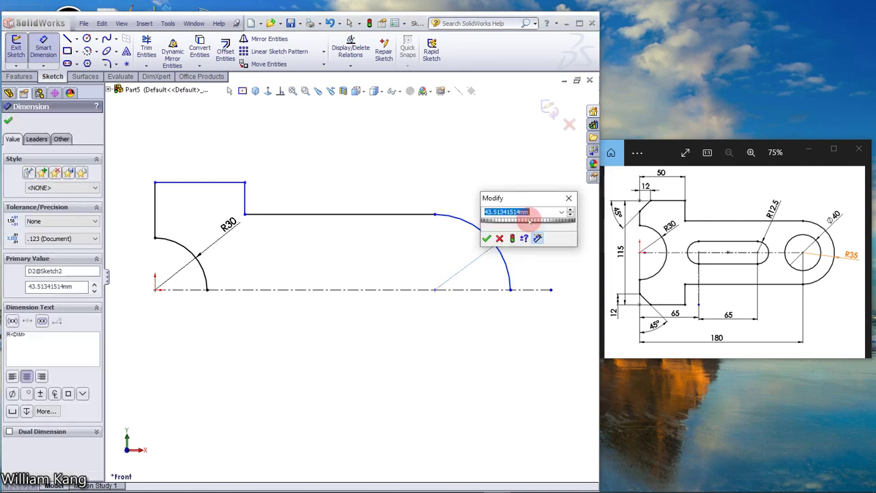
text(35)
key(Escape)
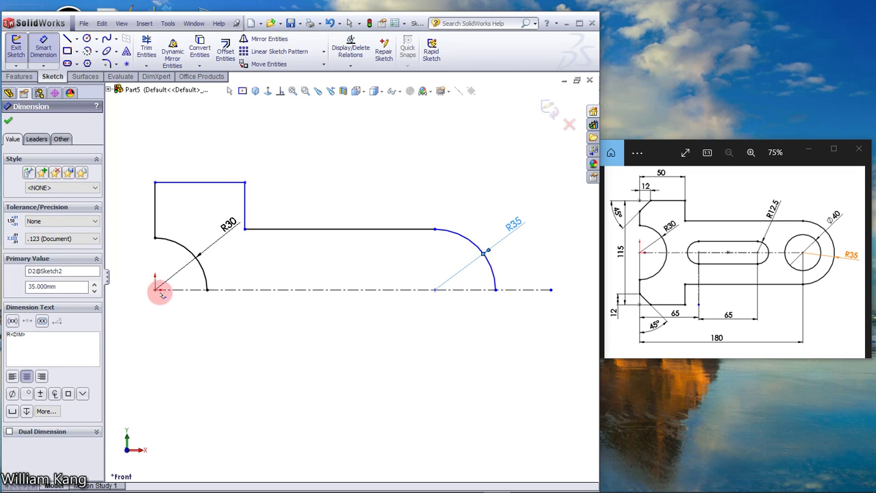
click(156, 290)
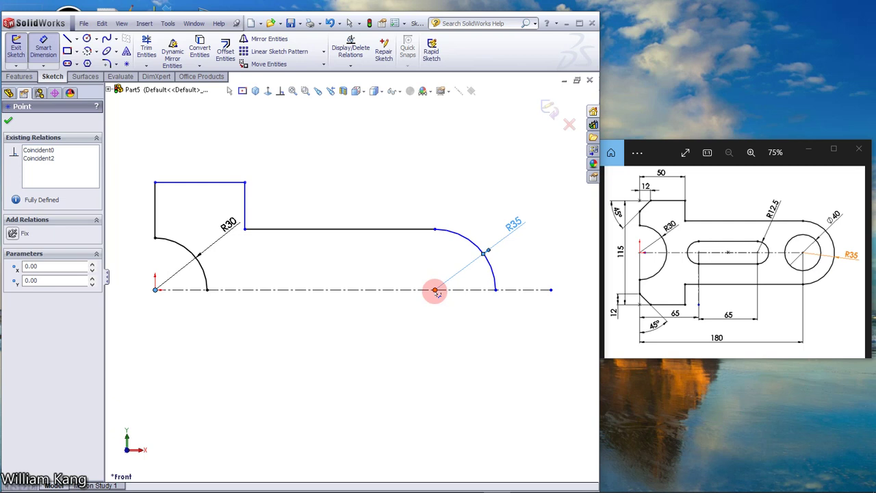
click(435, 290)
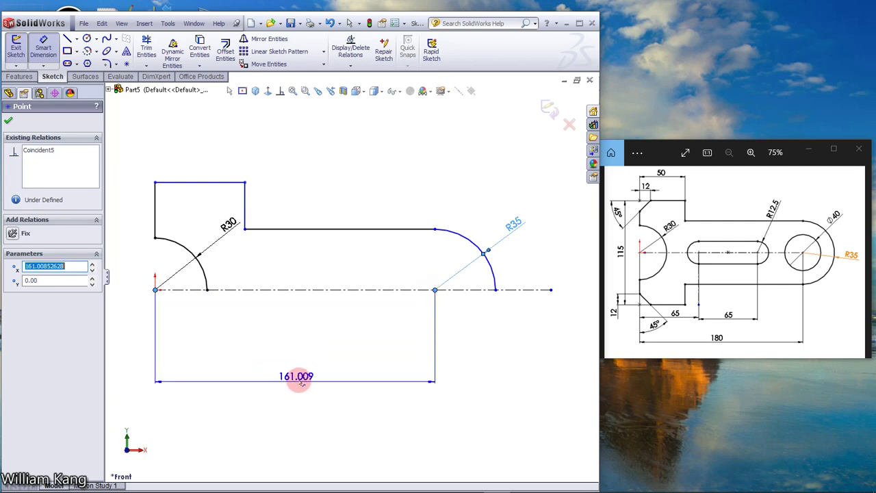
click(299, 381)
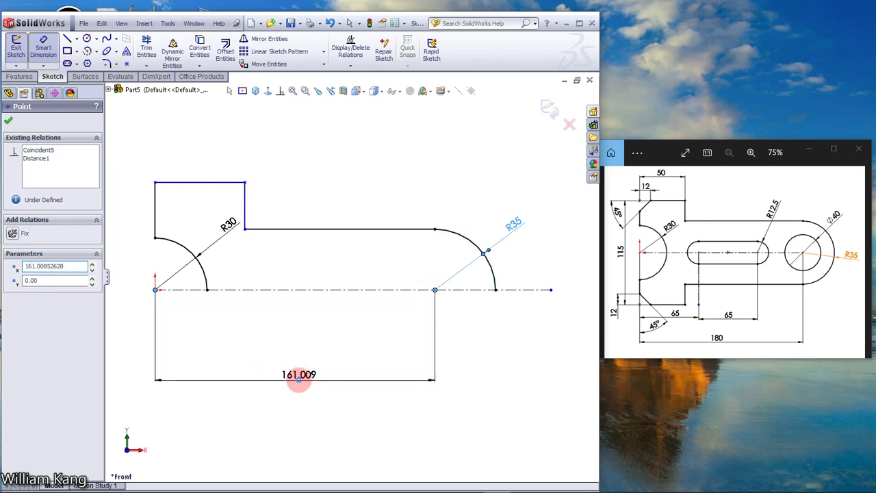
text(180)
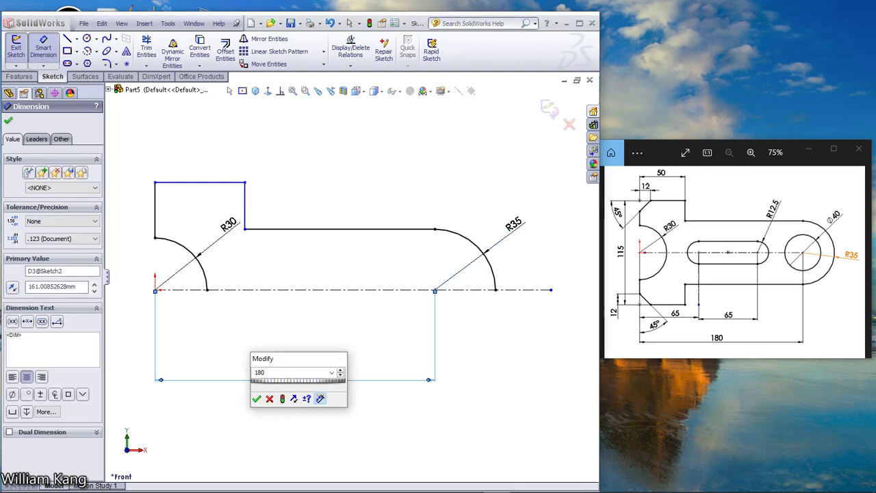
key(Return)
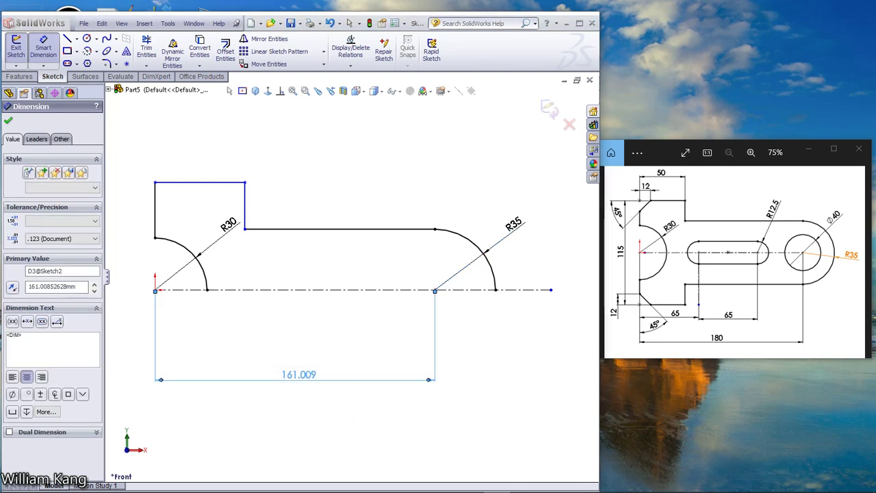
click(300, 382)
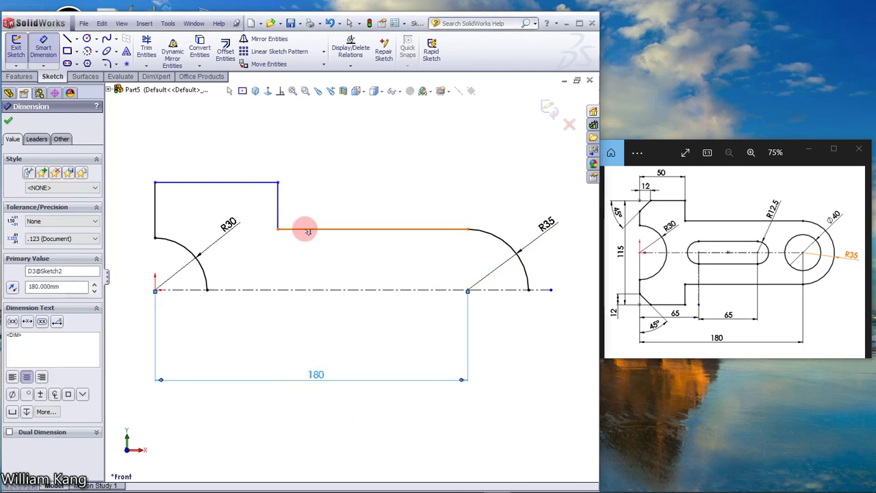
- Set the top edge length to 50 and the overall height to 115
click(211, 183)
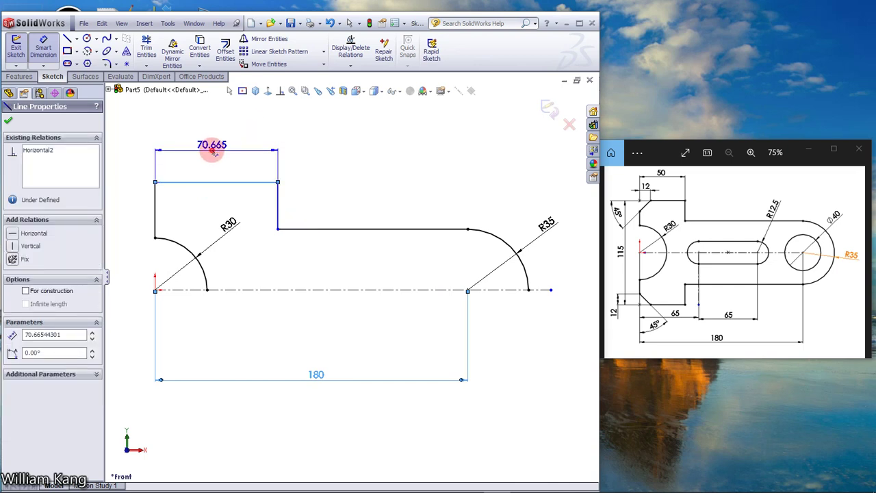
click(212, 154)
double_click(213, 153)
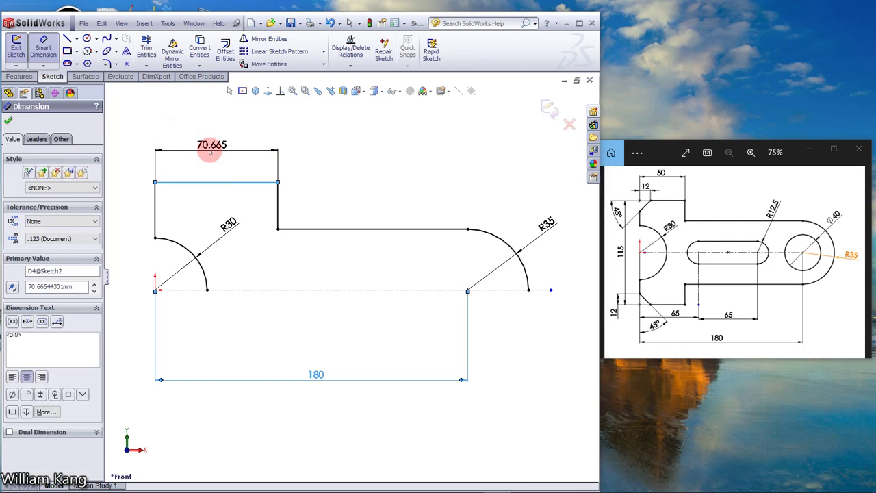
key(Return)
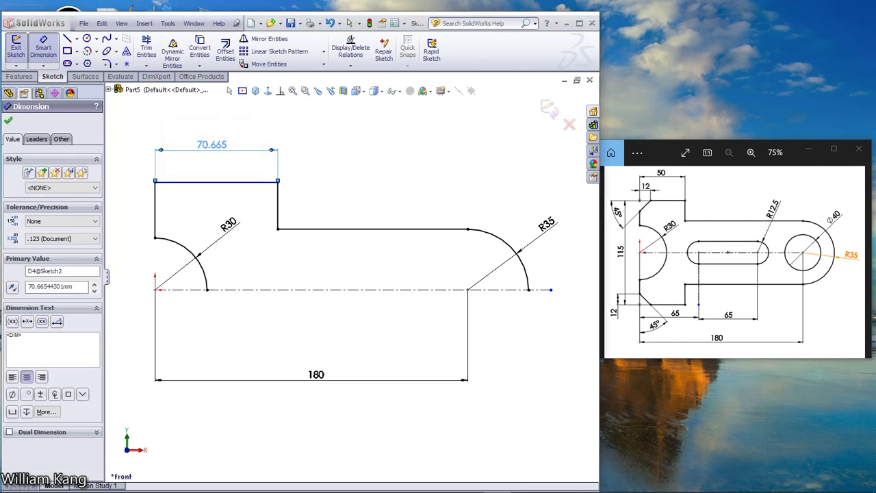
double_click(205, 146)
text(50.000mm)
key(Return)
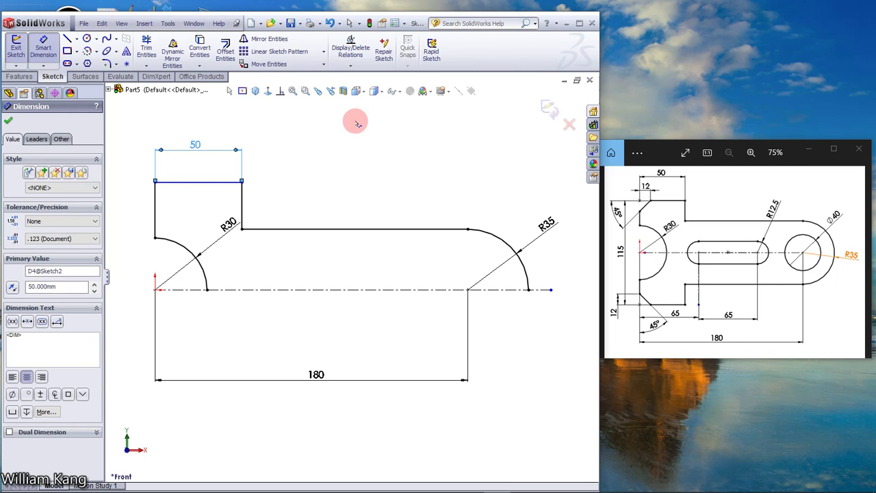
click(203, 183)
click(240, 290)
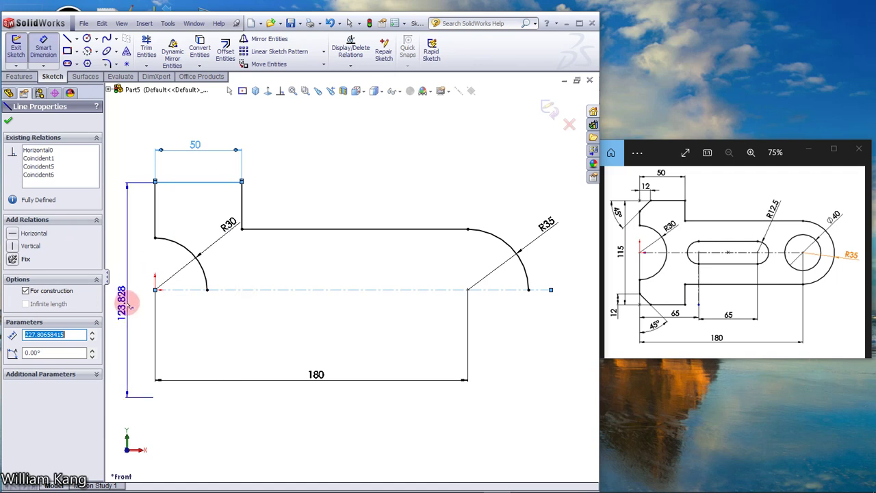
click(130, 299)
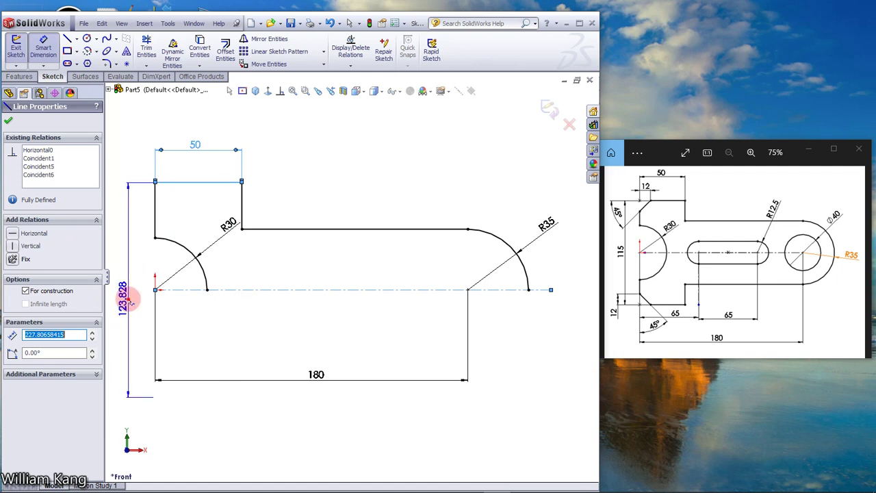
key(Escape)
double_click(130, 300)
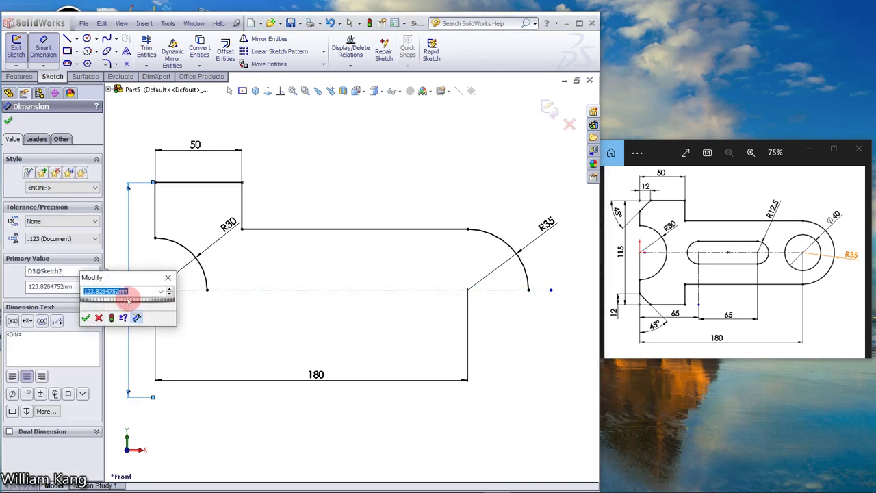
text(115)
key(Escape)
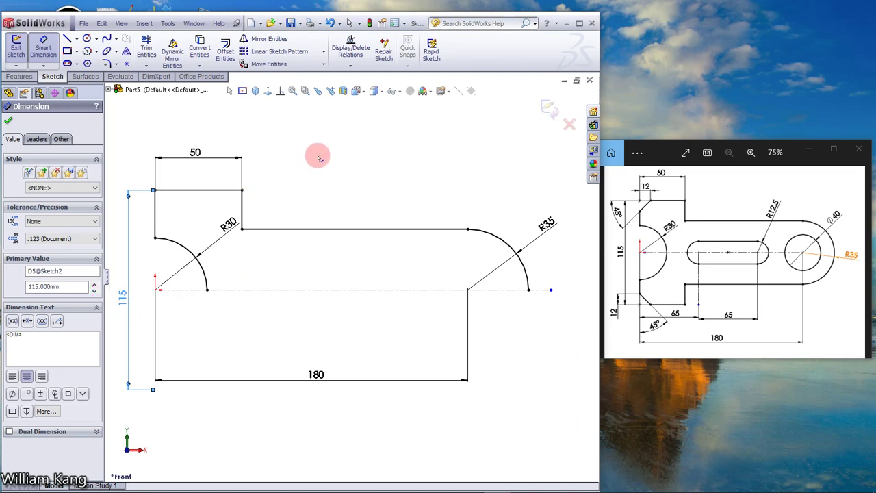
click(318, 157)
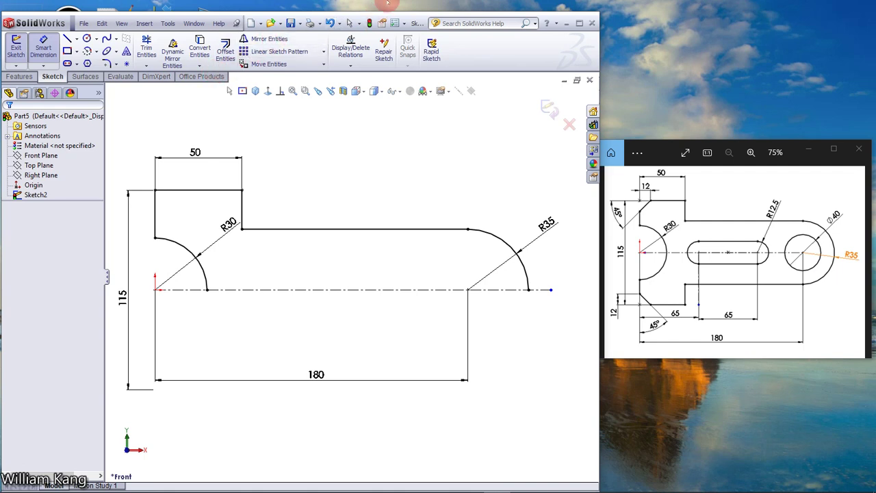
mouse_move(388, 2)
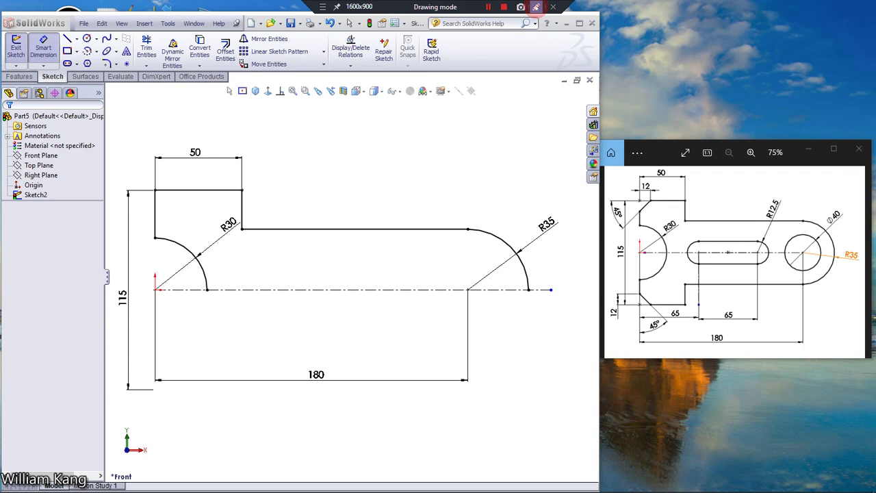
click(535, 7)
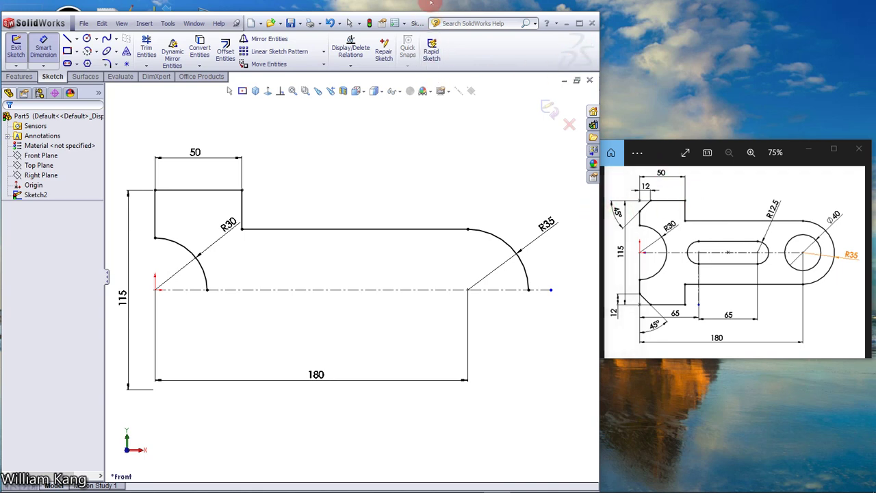
mouse_move(431, 5)
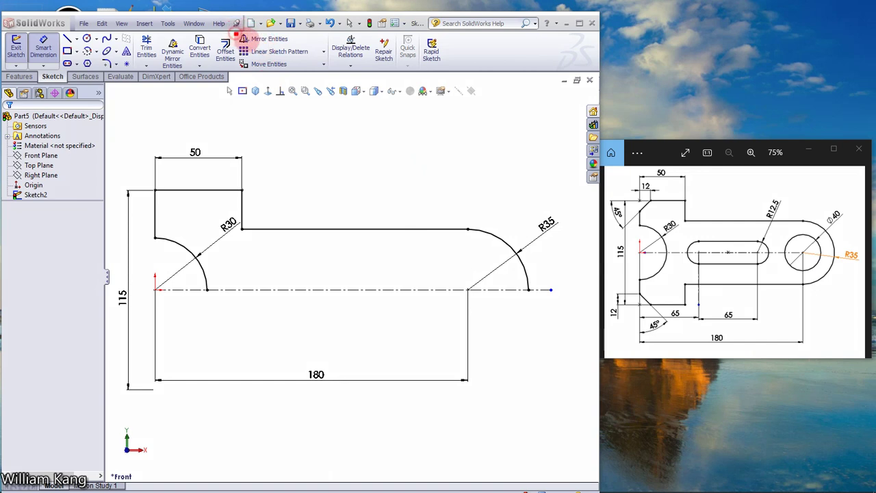
drag(234, 33, 290, 44)
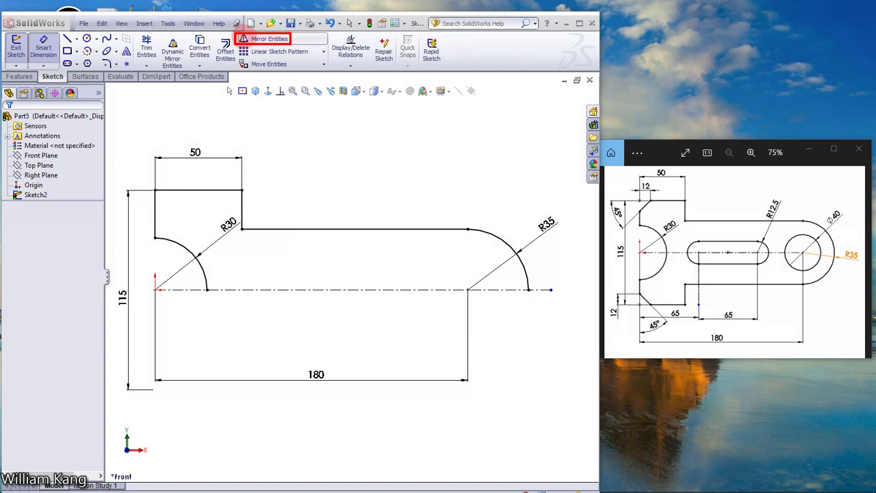
- Mirror the R30 and R35 arcs and the four profile lines about the horizontal centreline
click(244, 38)
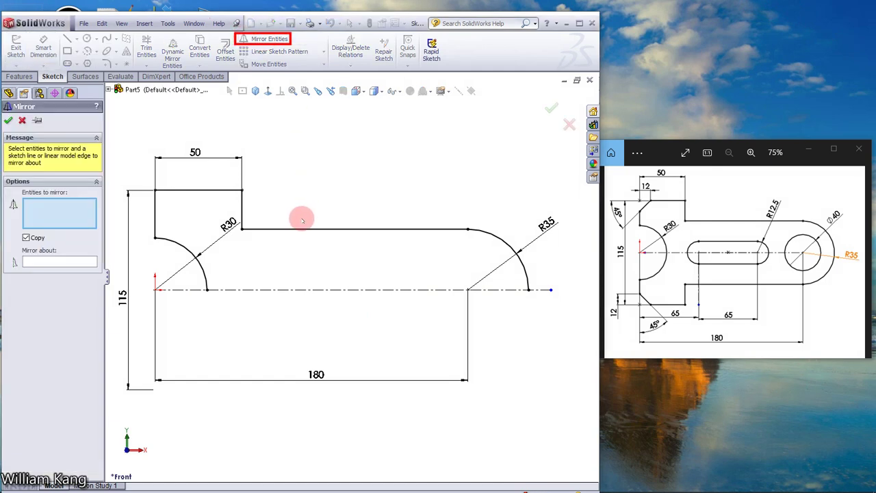
click(184, 247)
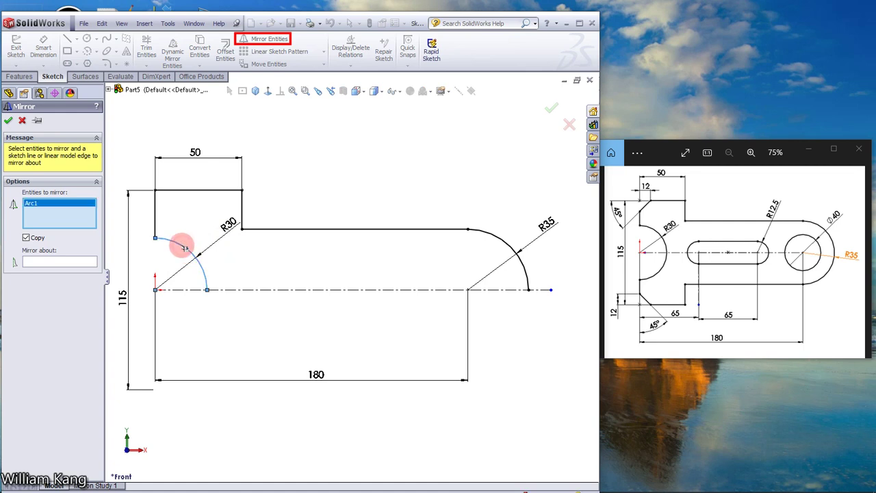
click(156, 226)
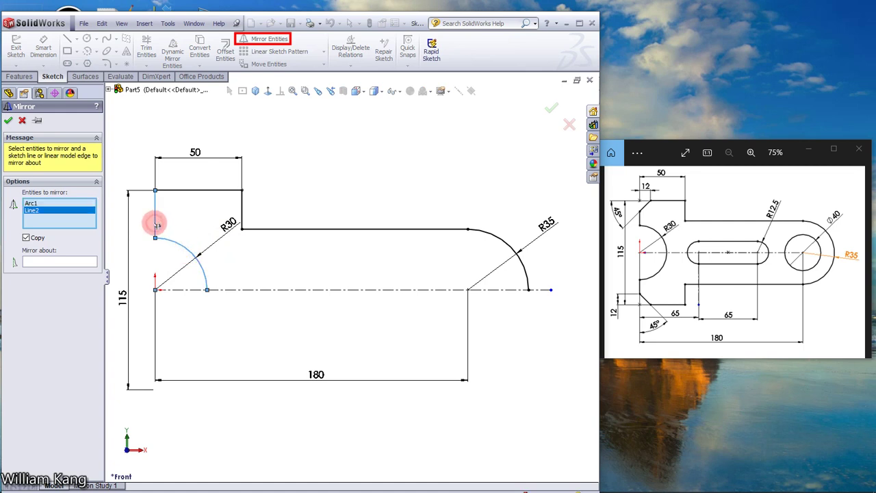
click(189, 192)
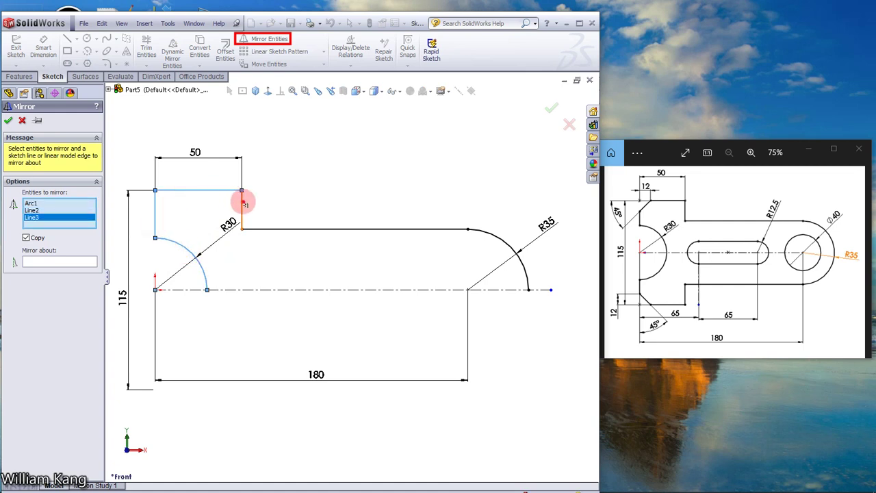
click(243, 204)
click(308, 230)
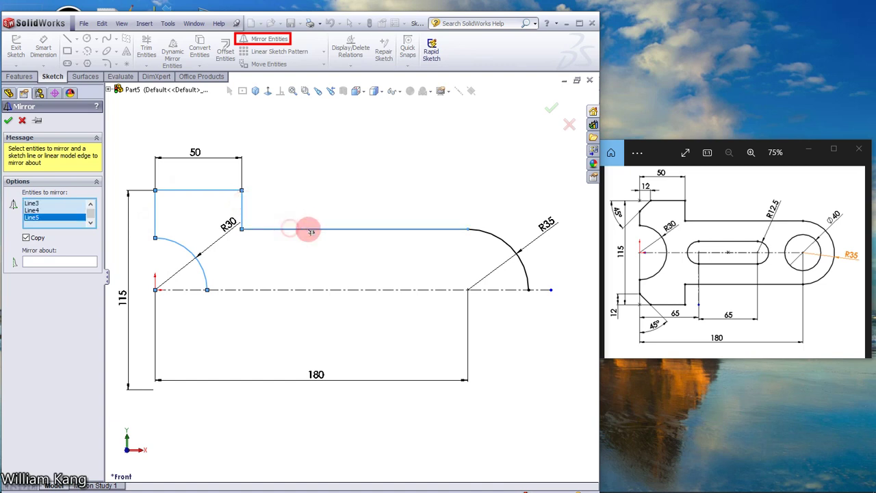
click(512, 250)
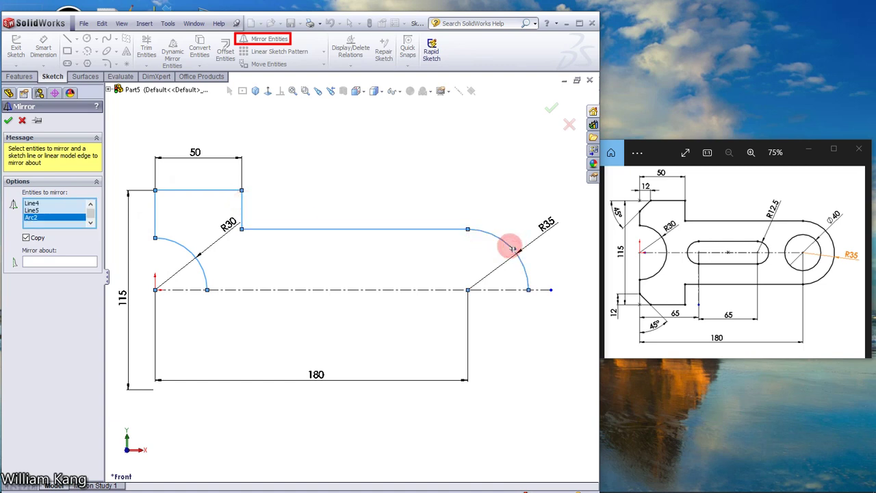
click(41, 263)
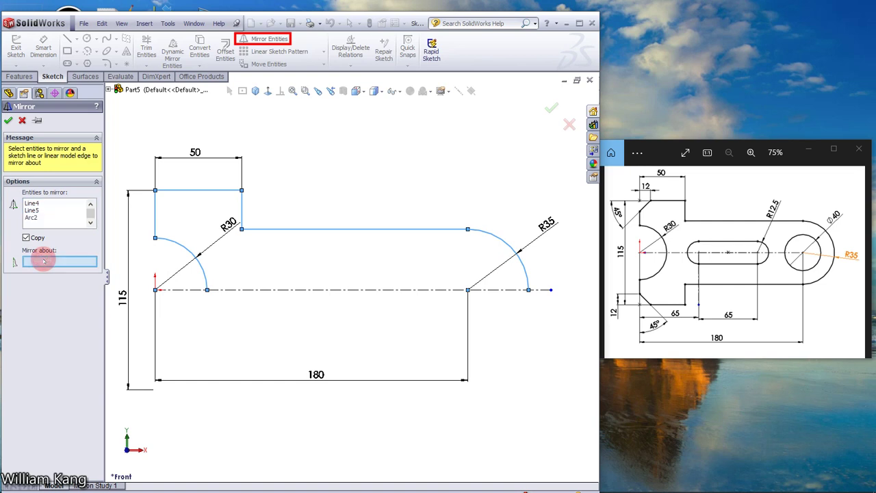
click(309, 290)
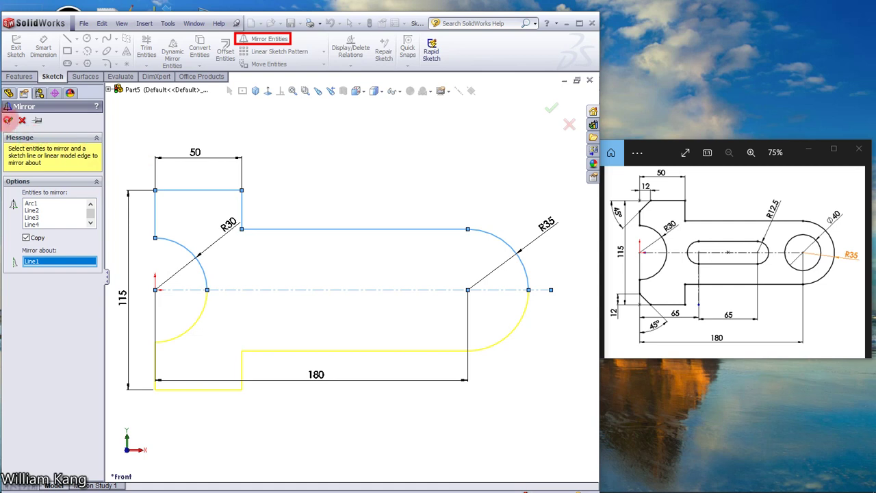
click(8, 119)
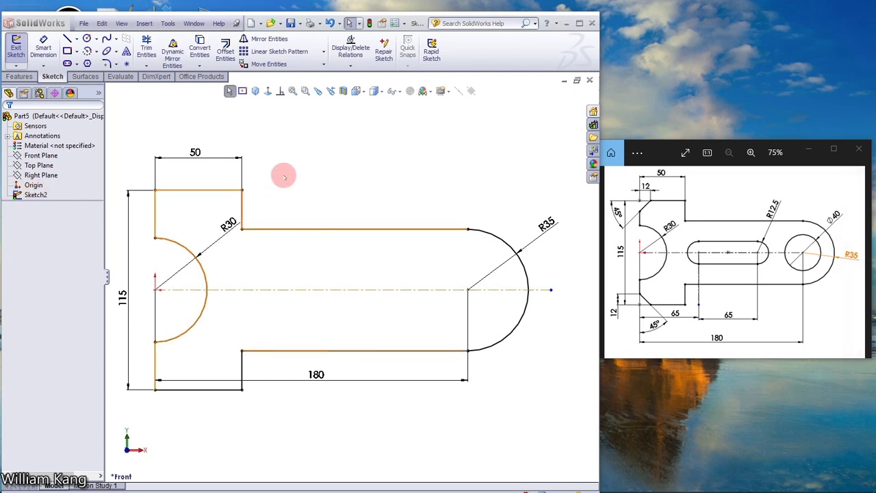
- Draw a circle centred on the R35 arc centre and dimension its diameter 40 mm
click(311, 160)
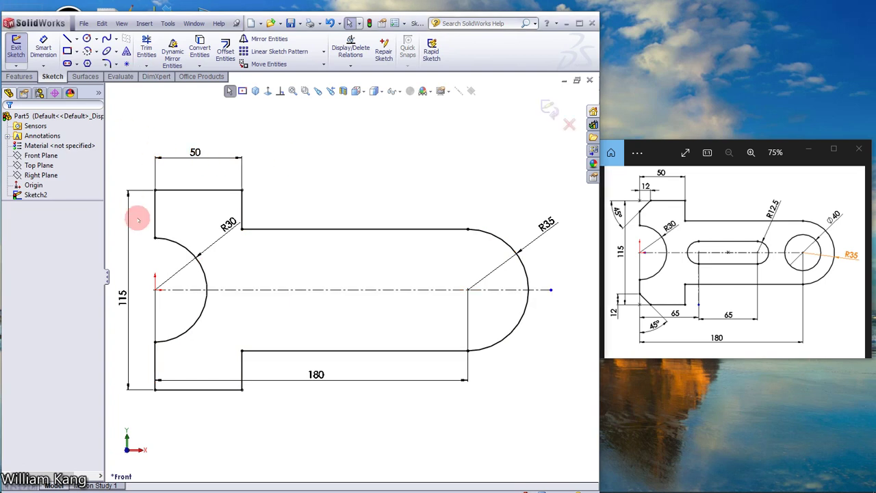
click(87, 38)
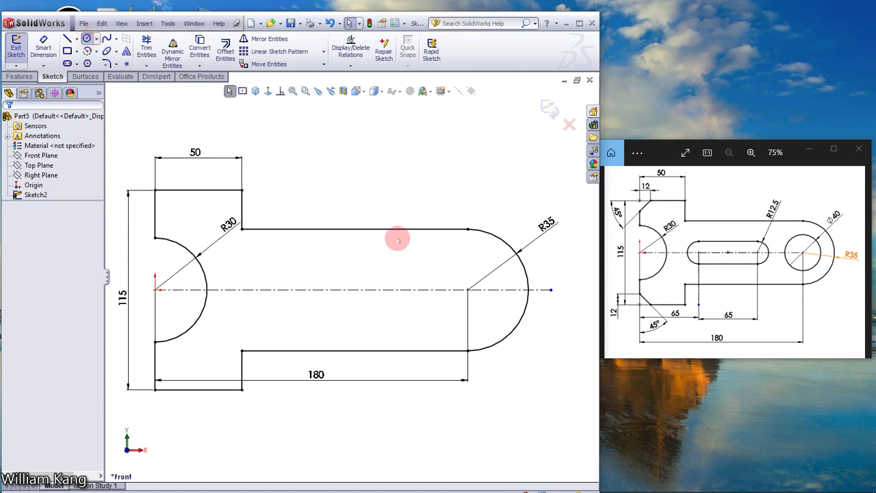
drag(468, 289, 491, 316)
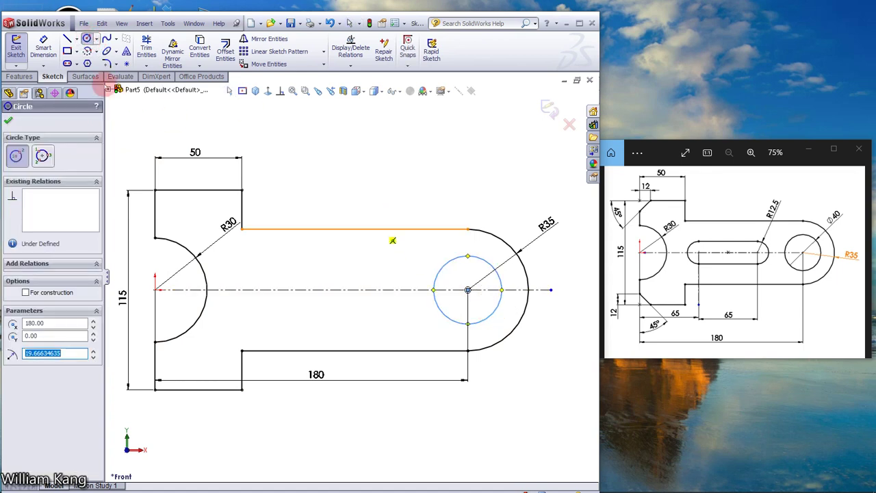
click(43, 48)
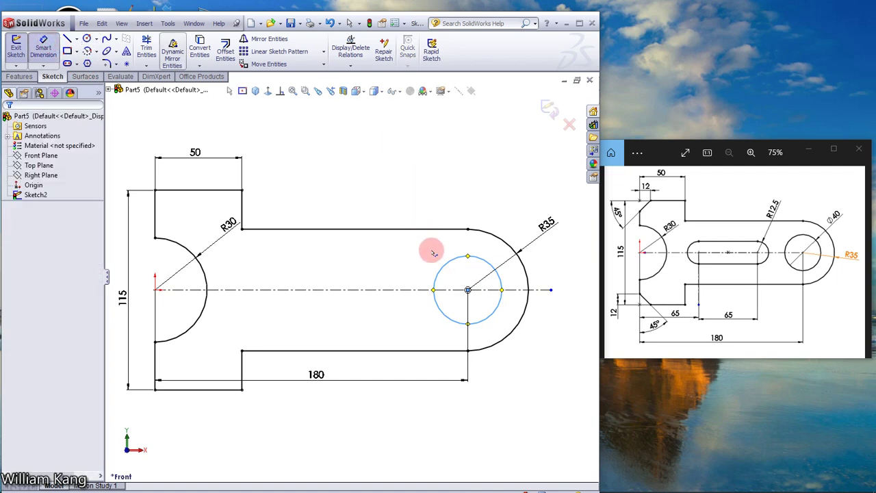
click(477, 258)
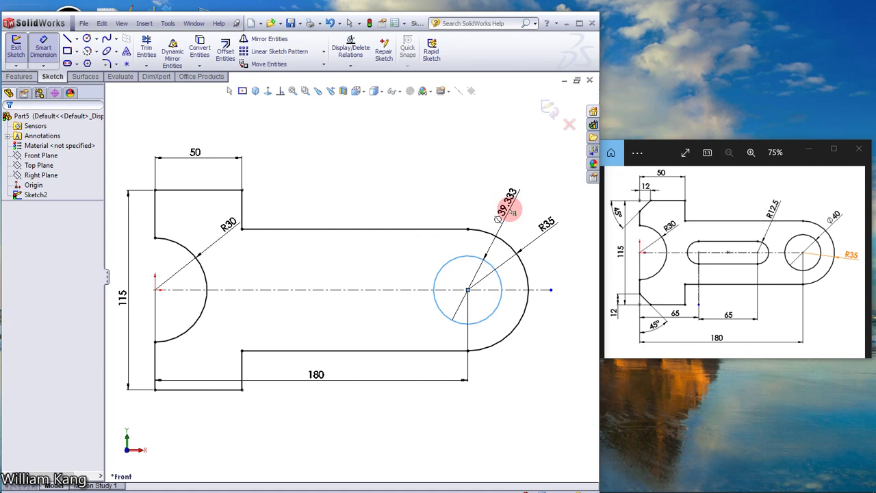
click(512, 209)
key(Return)
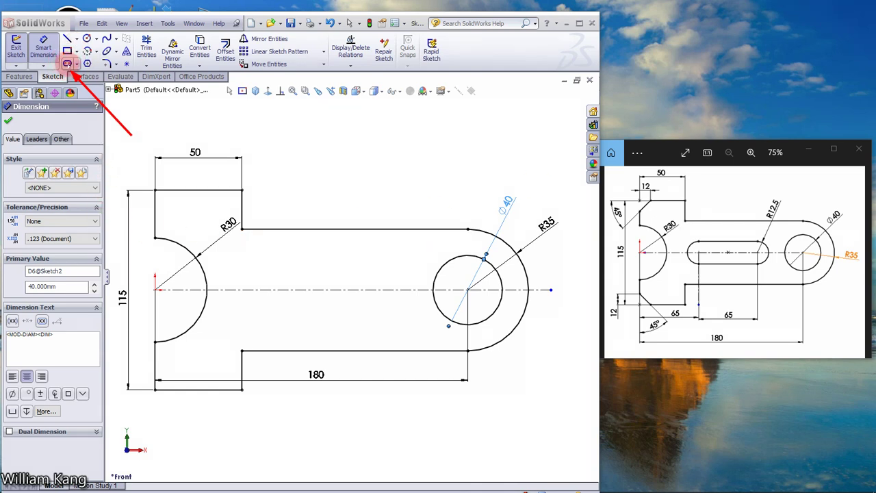
- Sketch a straight slot along the centreline between the R30 arc and the circle
click(76, 64)
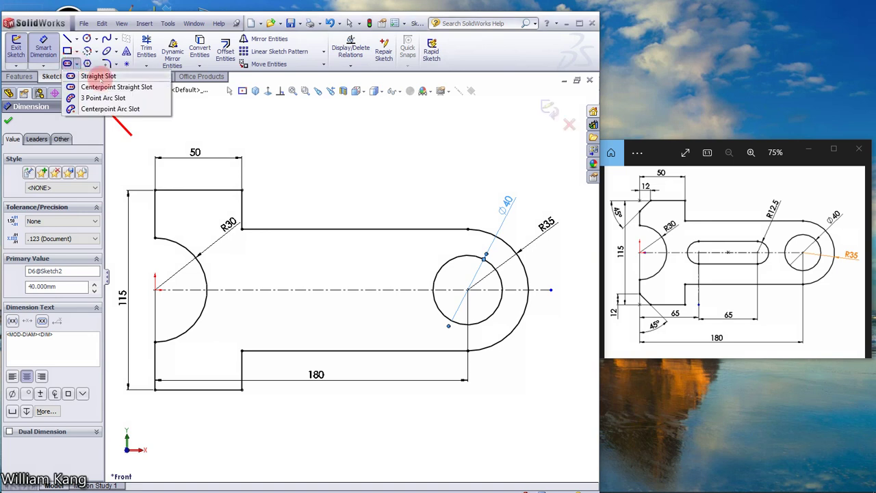
click(98, 76)
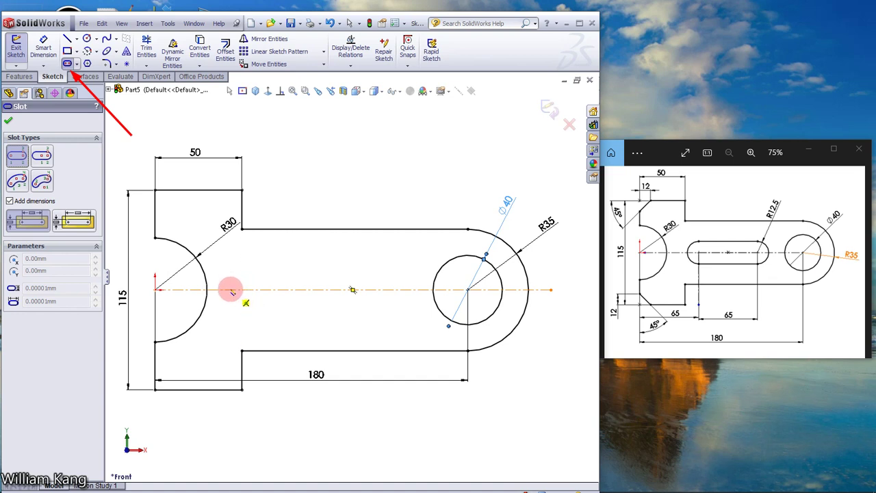
click(231, 289)
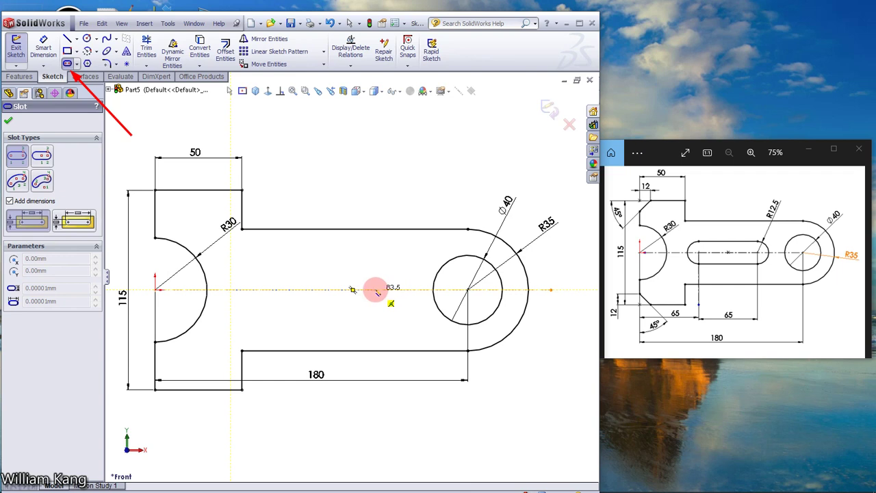
click(376, 290)
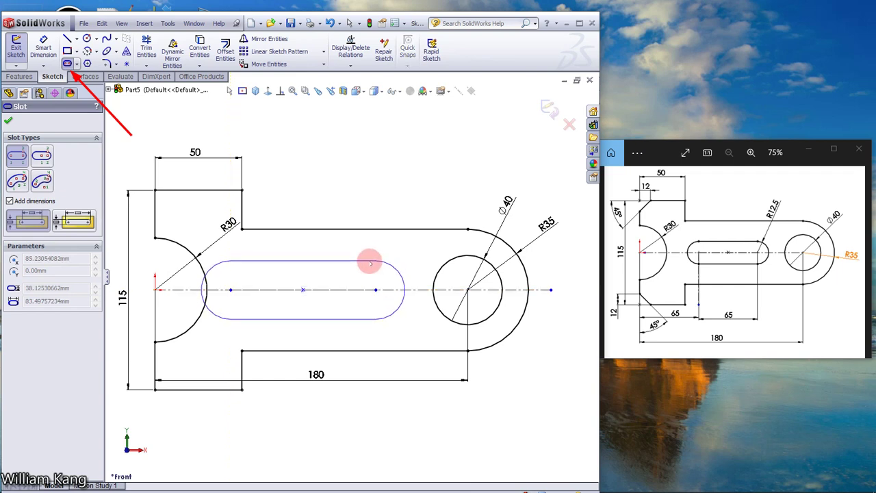
click(369, 268)
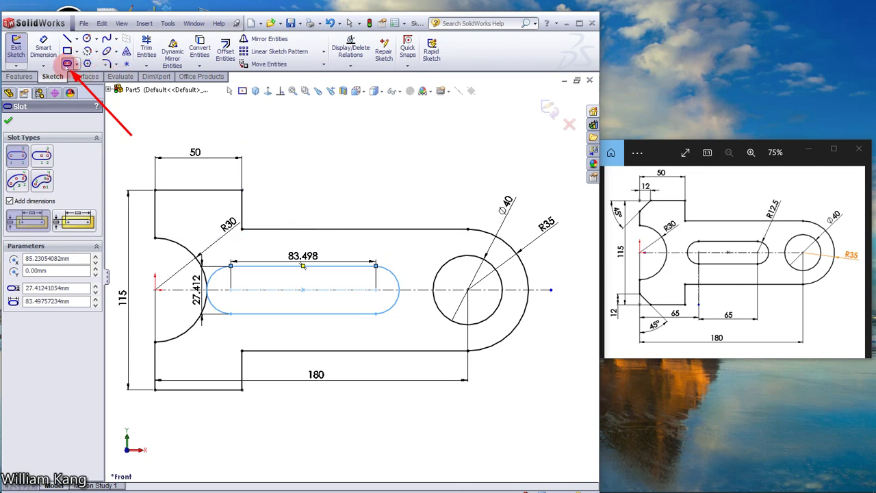
click(43, 49)
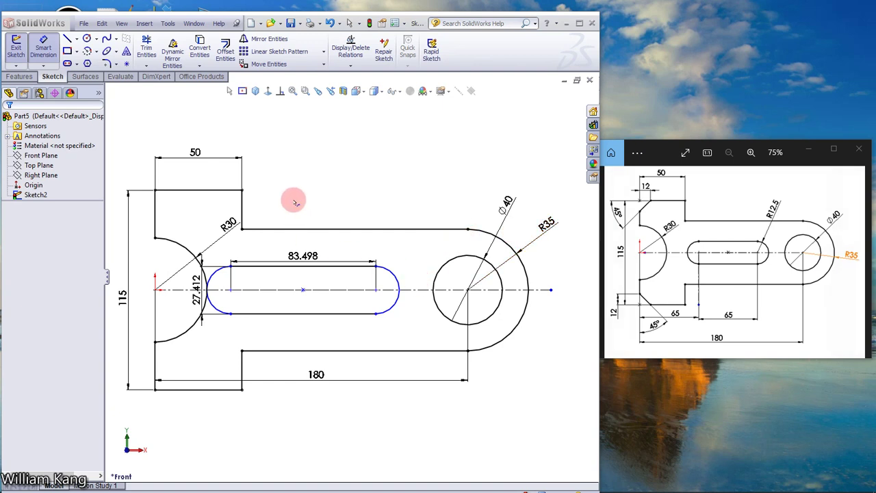
- Change the slot's 83.498 length dimension to 65
click(297, 253)
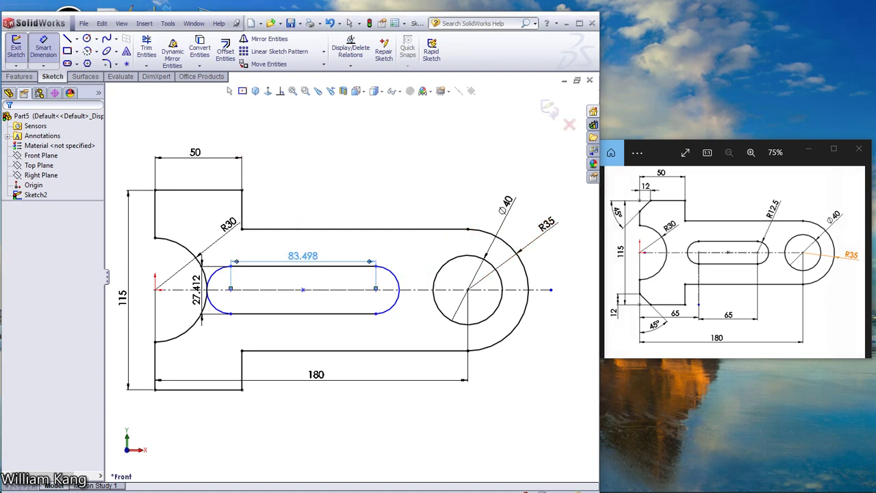
double_click(344, 260)
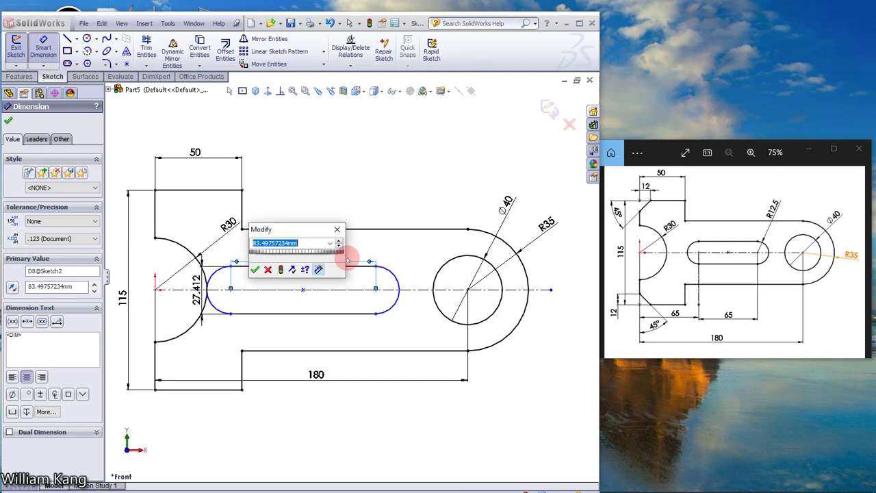
text(65)
key(Return)
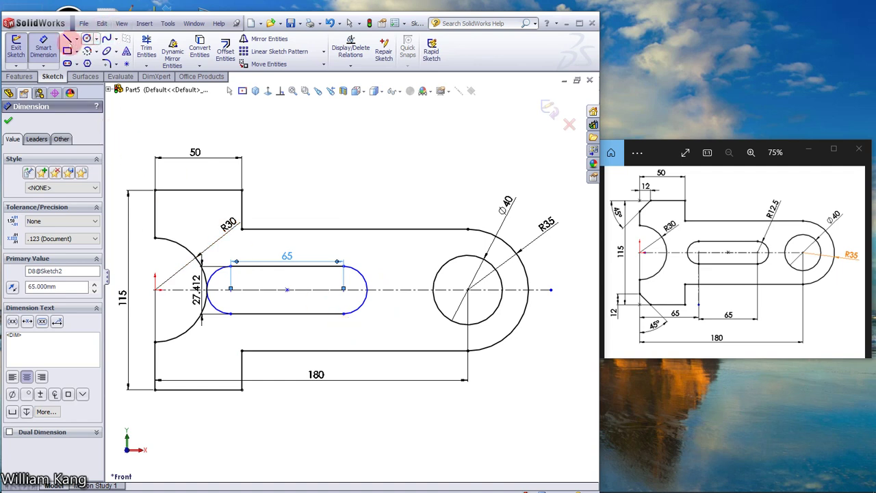
- Dimension the distance from the origin to the slot's left centre point, placing it 65 from the left edge
click(40, 48)
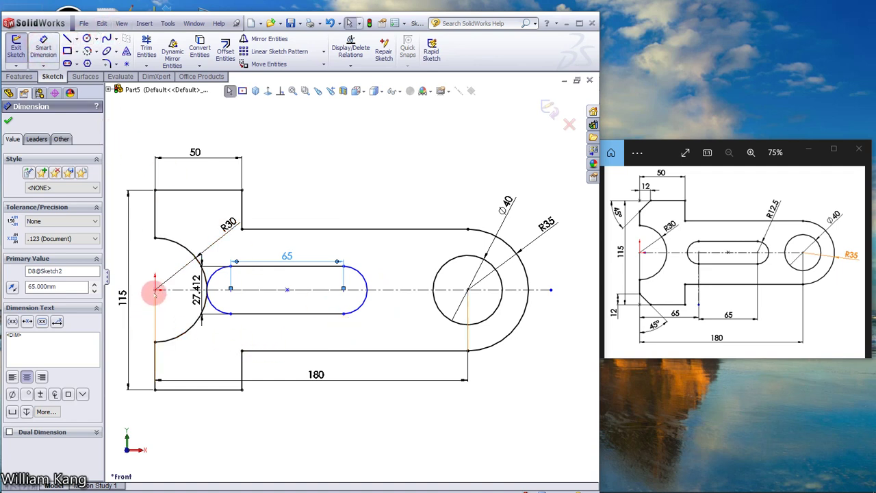
click(231, 289)
click(227, 308)
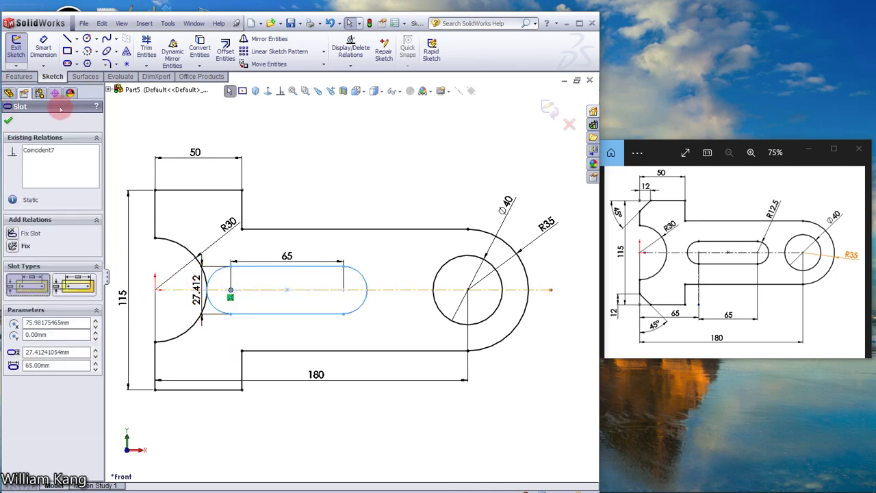
key(Escape)
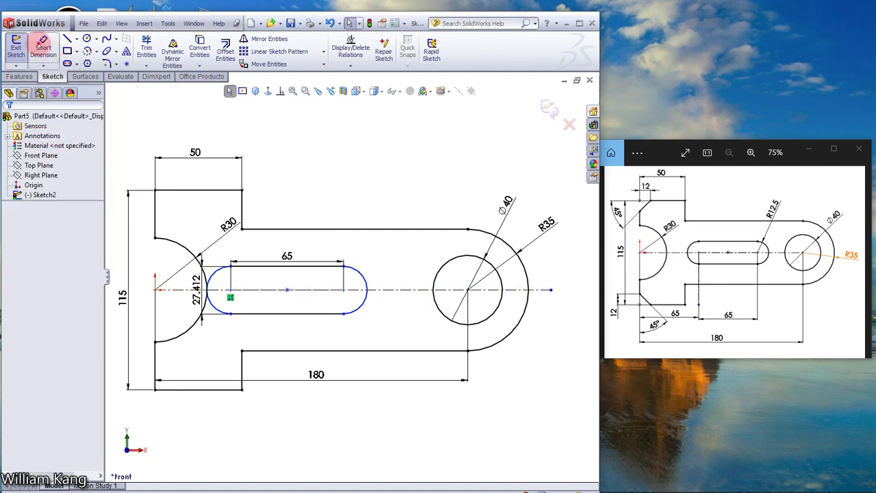
click(43, 50)
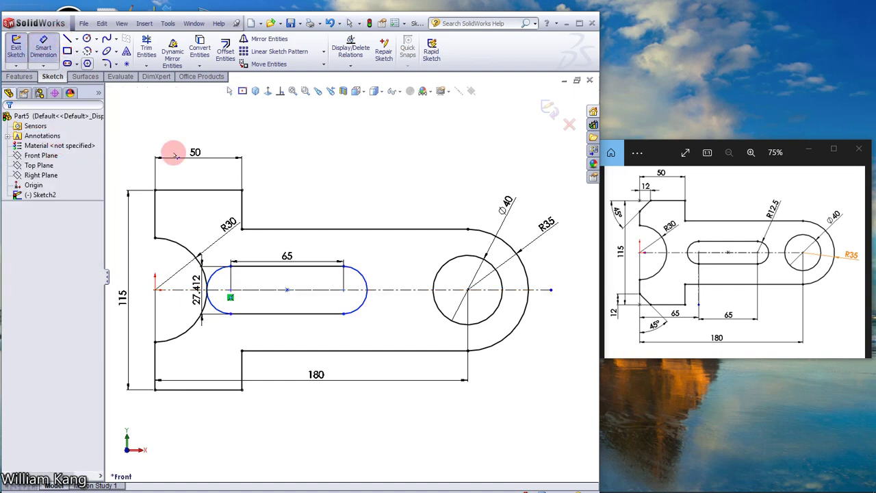
click(157, 290)
click(231, 290)
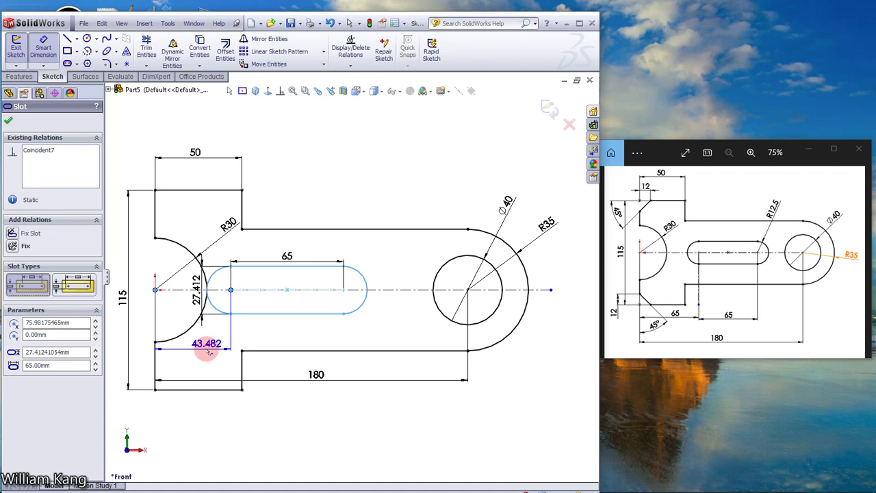
click(207, 351)
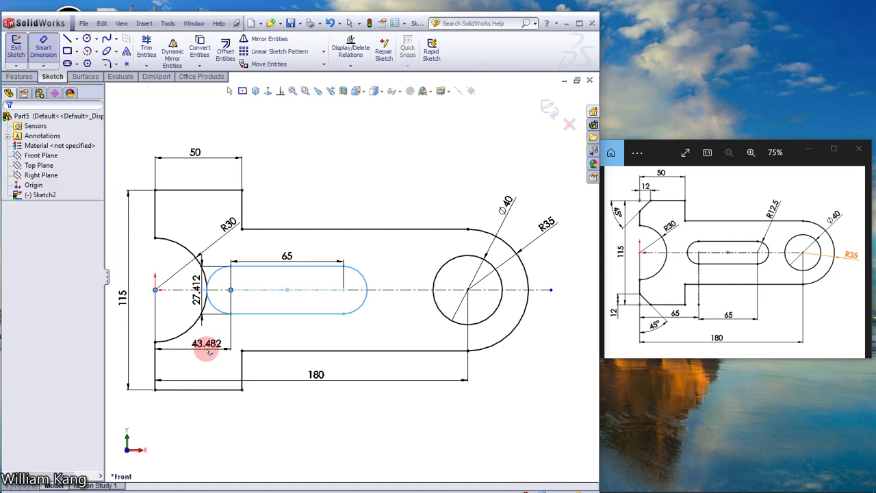
key(Escape)
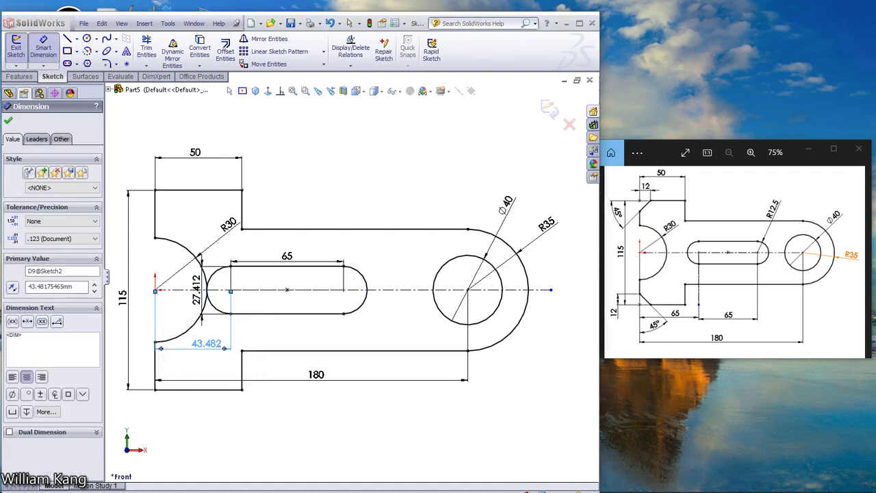
click(343, 163)
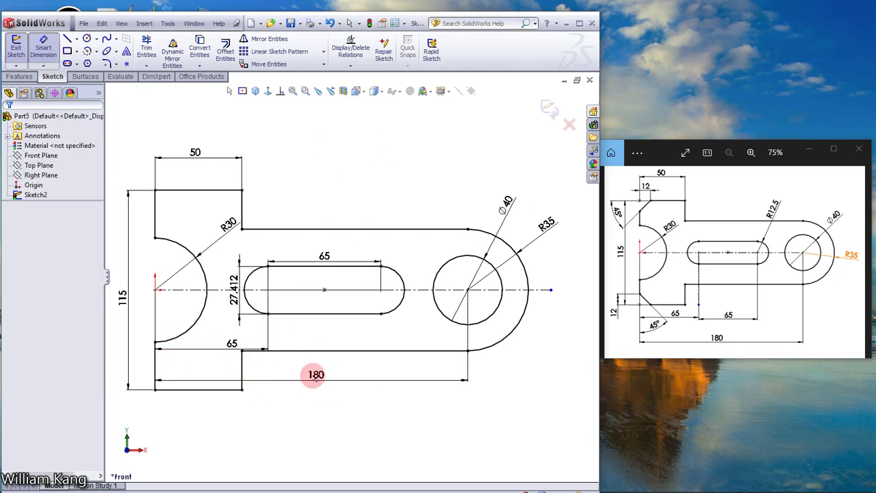
- Spread the 180 and 65 dimensions apart, moving the slot's 65 above the slot
drag(313, 373, 320, 436)
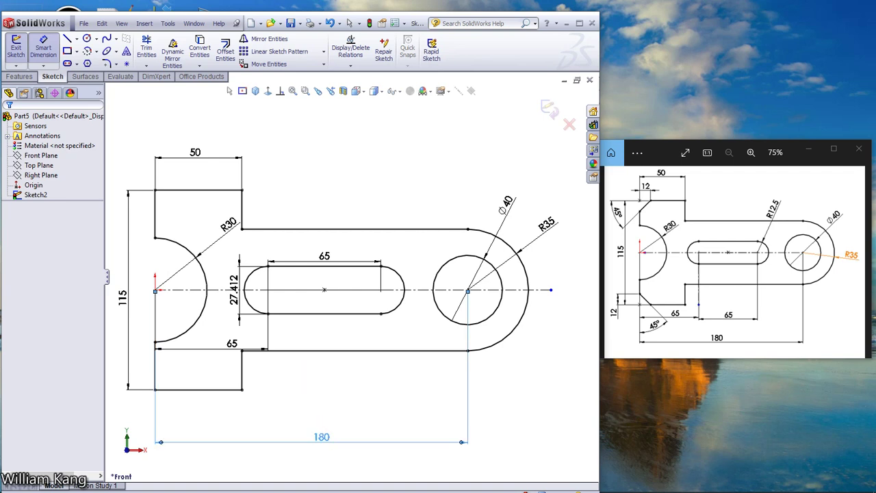
drag(230, 346, 220, 404)
click(308, 390)
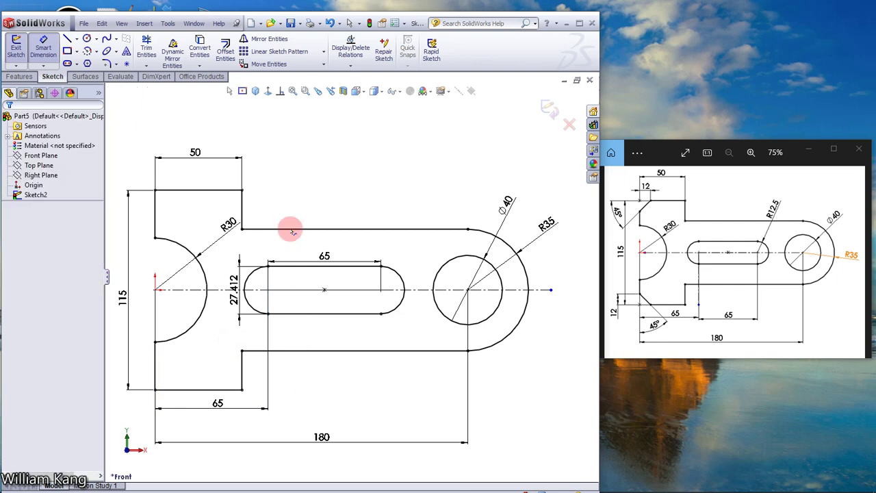
drag(326, 253, 325, 243)
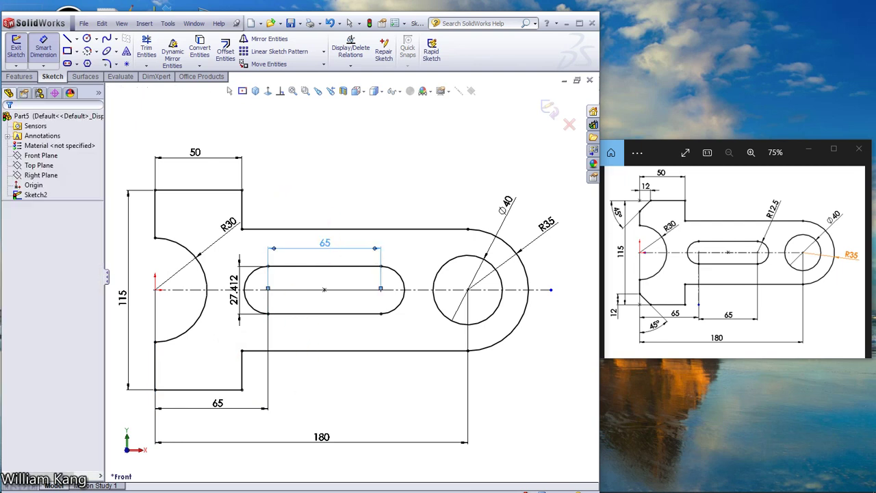
- Delete the 27.412 slot width dimension
click(233, 286)
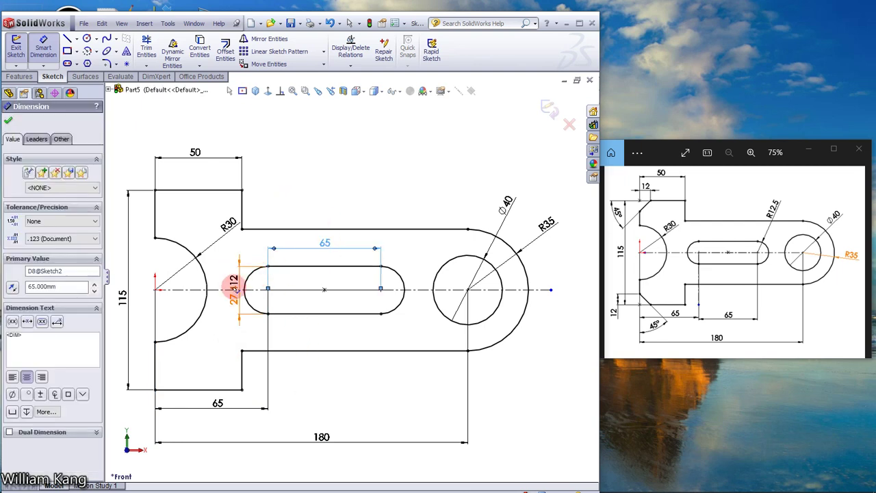
click(235, 288)
key(Delete)
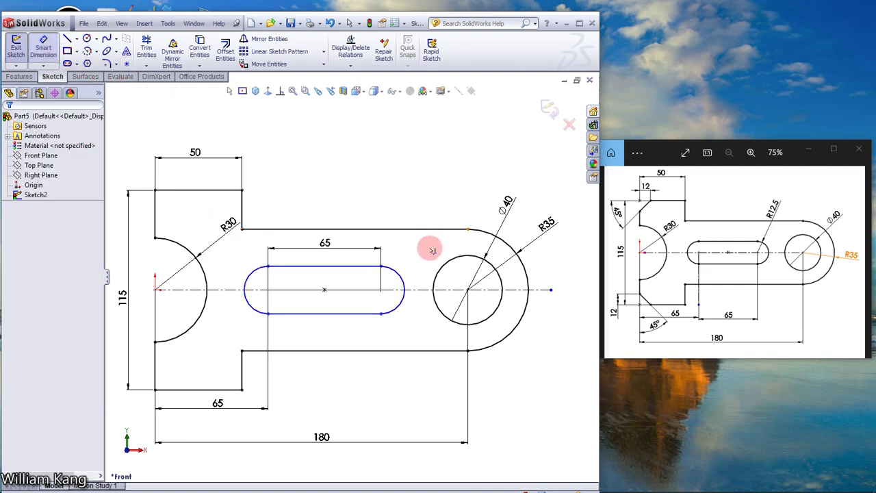
- Dimension the slot's end arc with a 12.5 mm radius
click(403, 279)
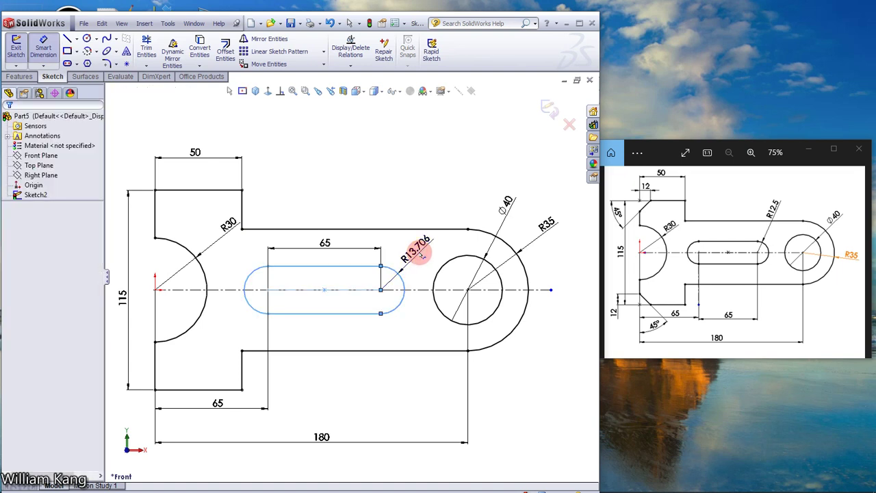
click(421, 254)
text(12.5)
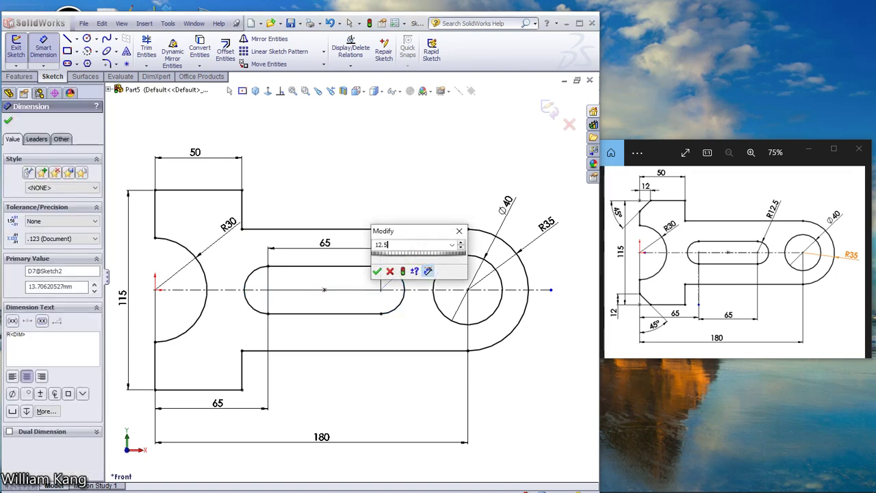
key(Return)
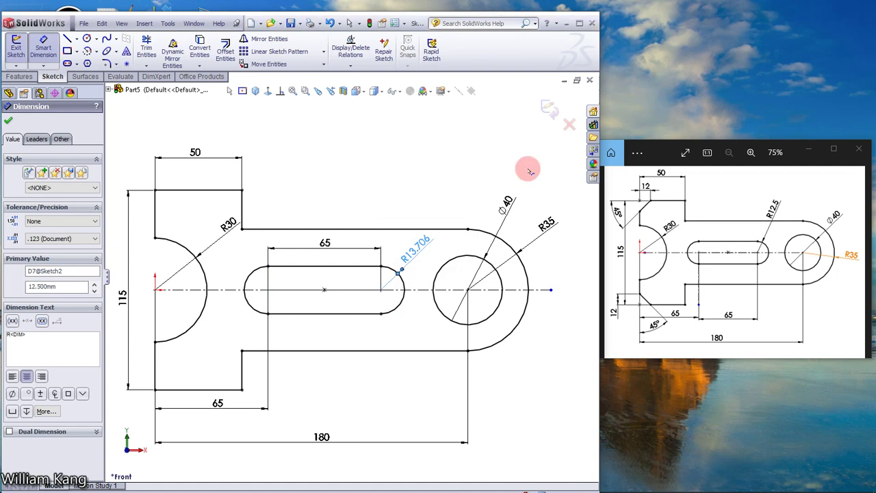
- Set the radius dimension's unit precision to .1 so it reads R12.5
click(371, 140)
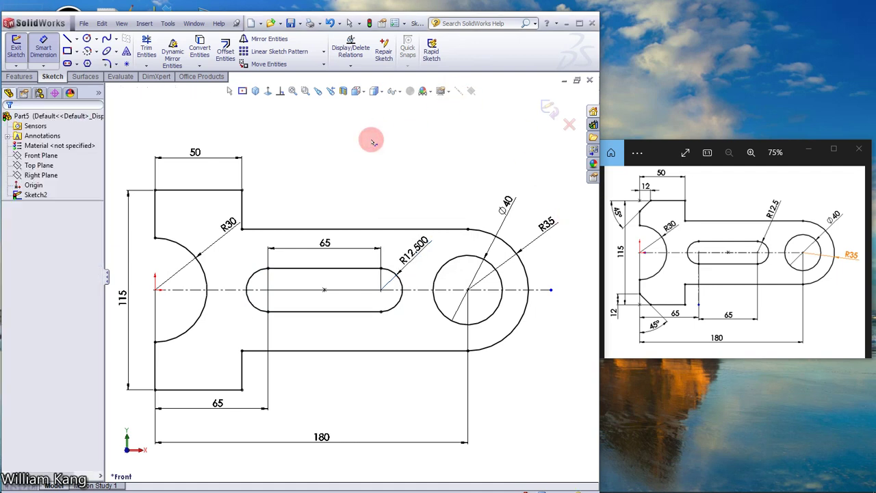
click(419, 258)
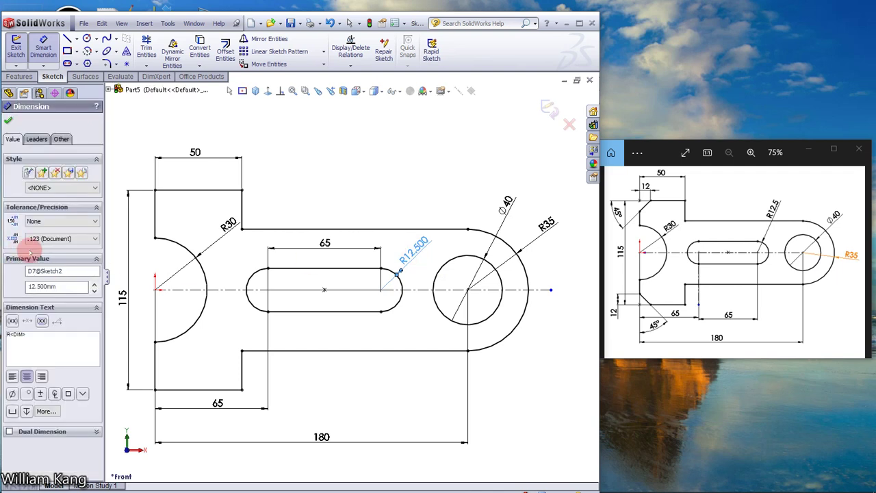
click(95, 238)
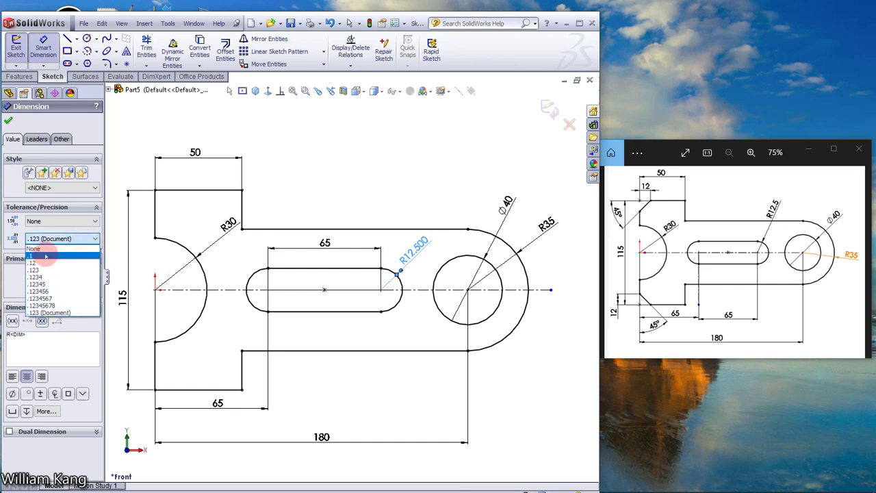
click(45, 256)
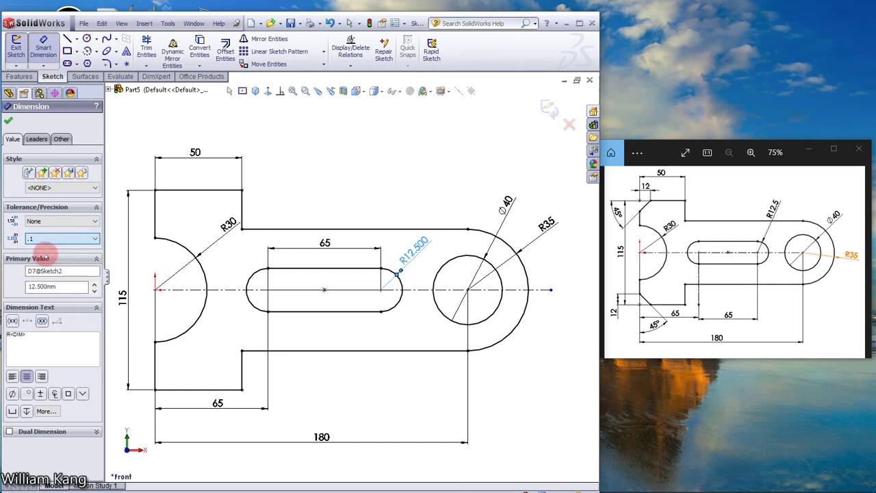
click(9, 121)
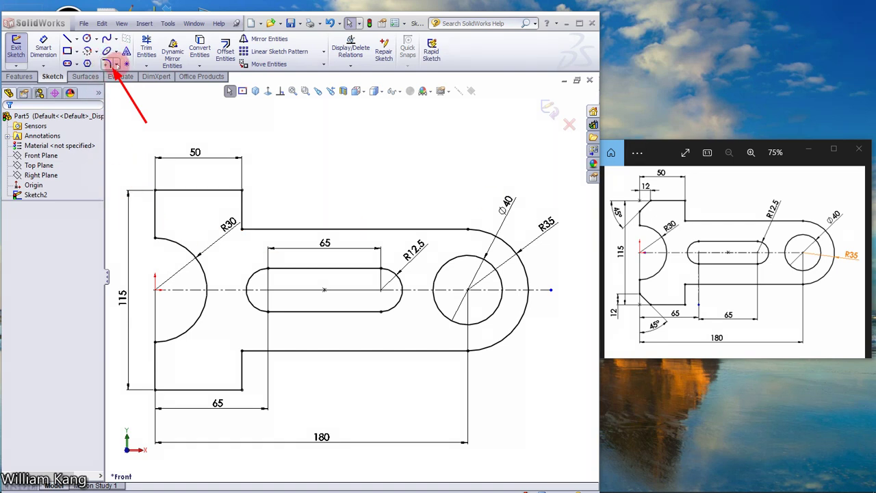
- Chamfer the bracket's top-left and bottom-left corners 12 mm at 45°
click(117, 64)
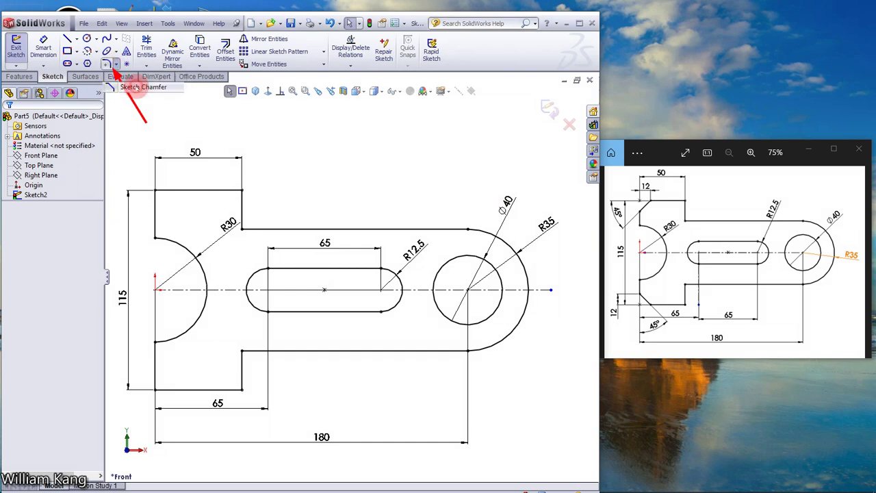
click(117, 87)
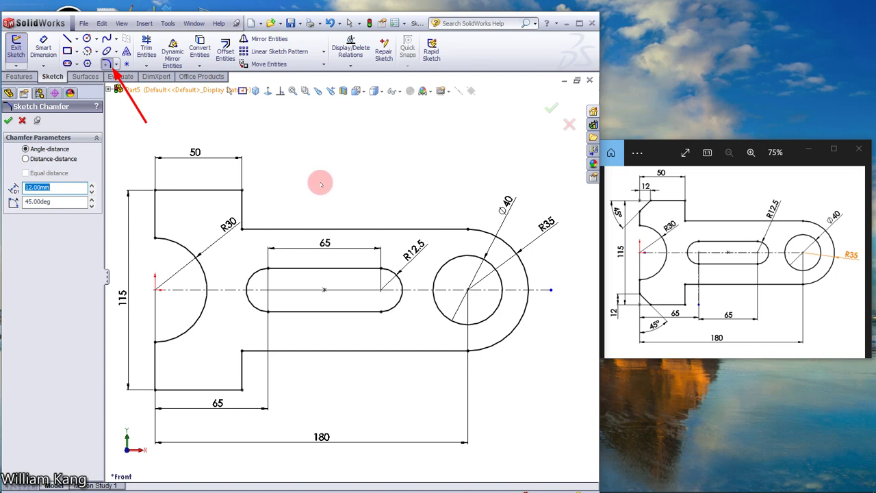
click(156, 190)
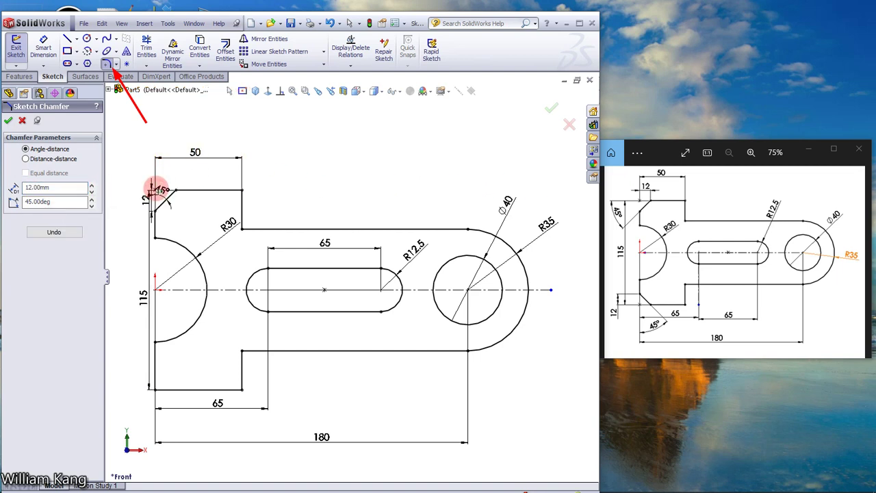
click(156, 390)
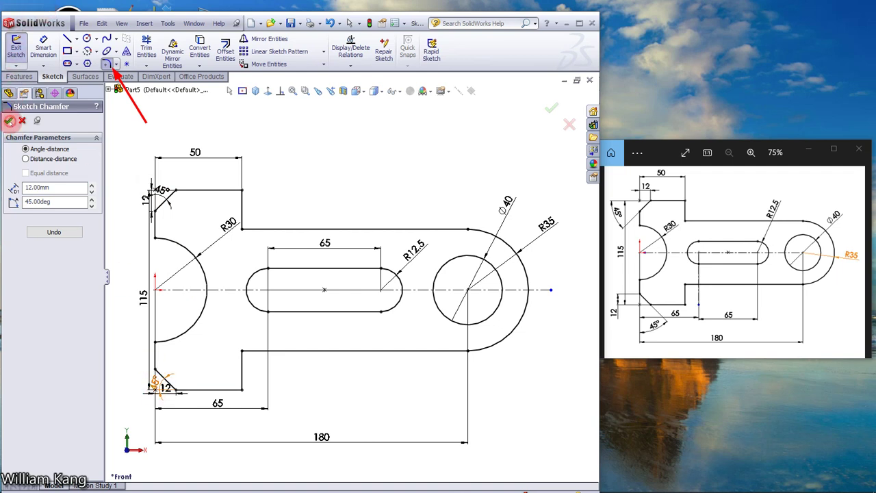
click(10, 120)
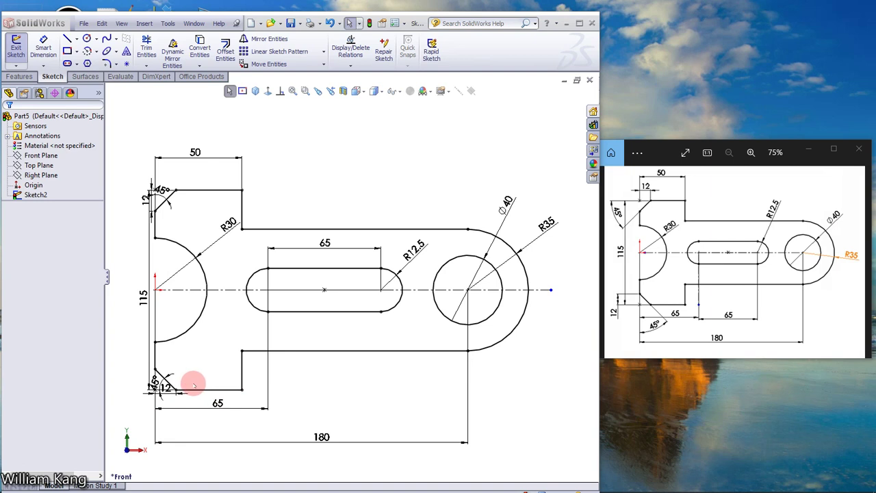
- Move the 115 dimension further left, clear of the chamfers
drag(144, 297, 119, 296)
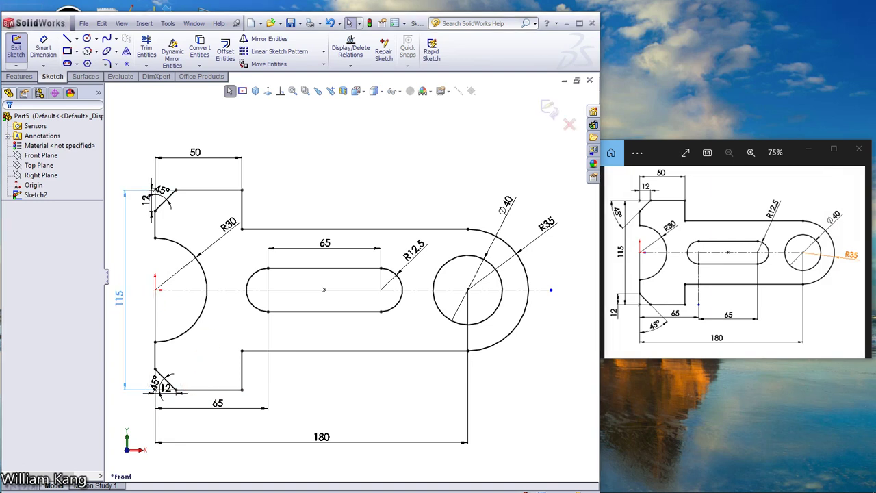
click(432, 180)
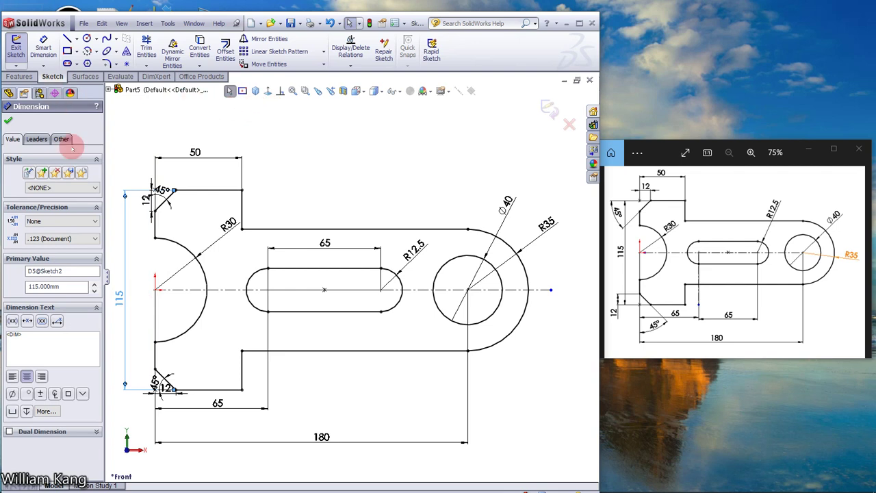
click(18, 76)
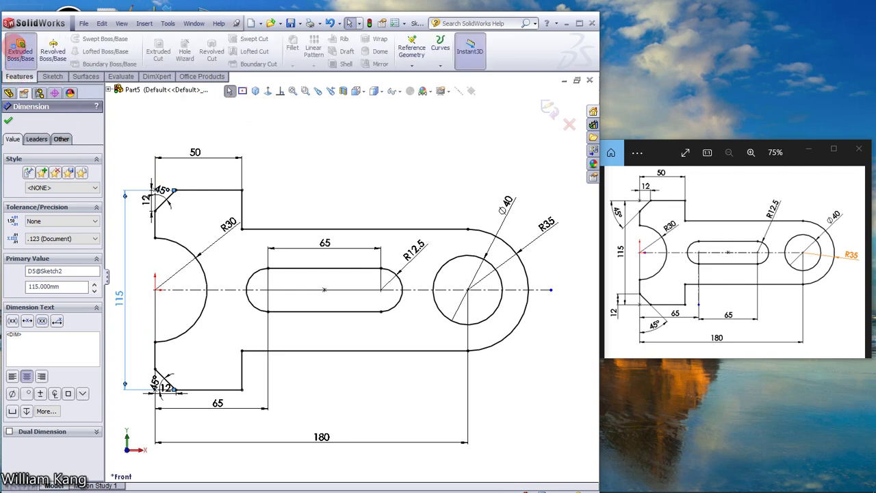
- Extrude the bracket sketch Blind 10 mm as a solid boss
click(21, 48)
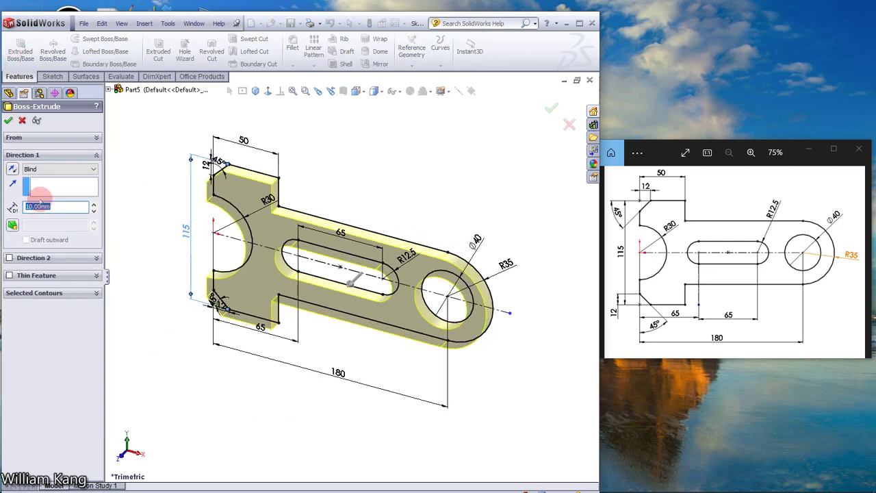
click(8, 121)
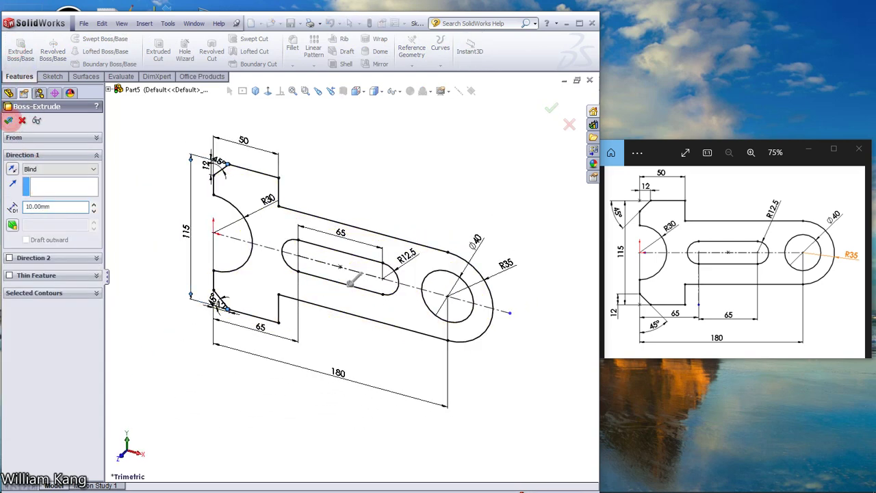
click(378, 164)
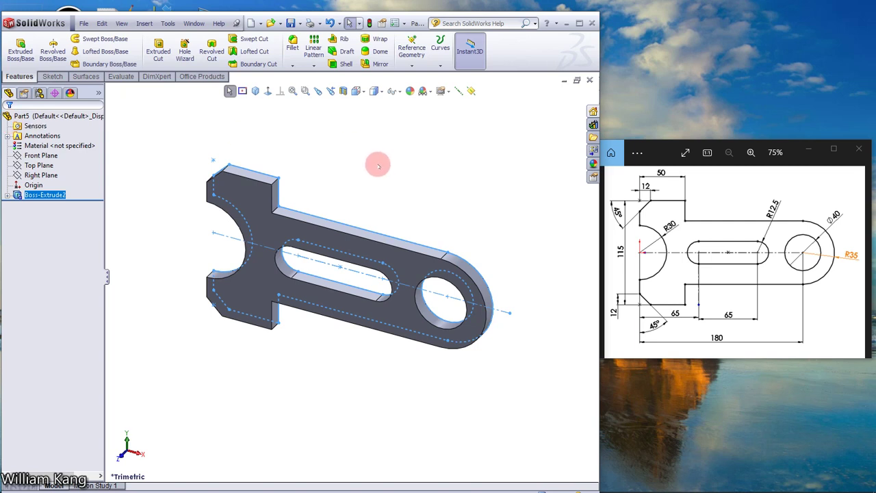